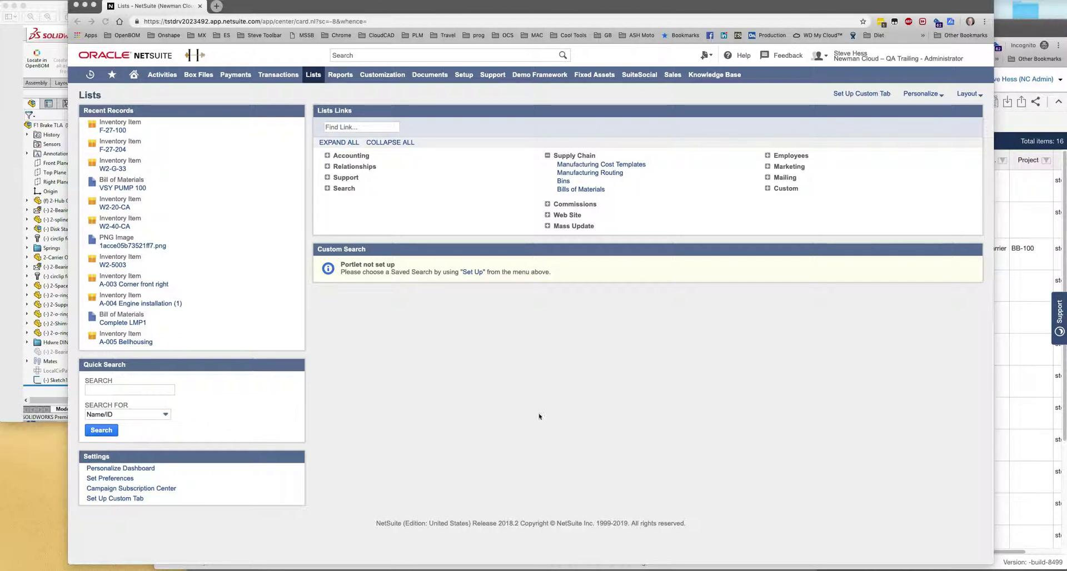
# - Switch to OpenBOM to look over the F1 Brake TLA bill of materials, and return to NetSuite
pyautogui.click(18, 254)
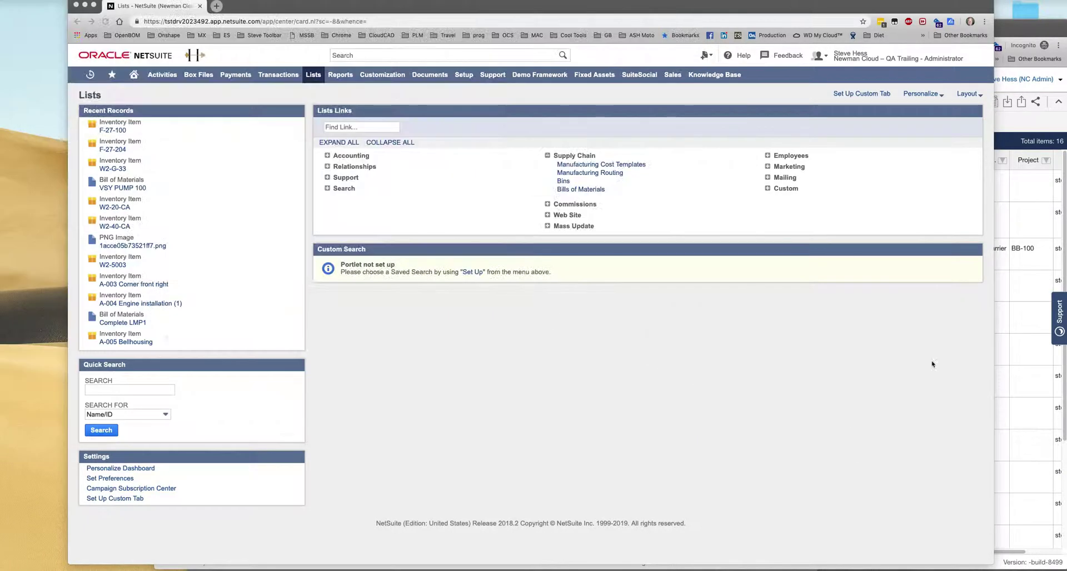
pyautogui.click(1031, 125)
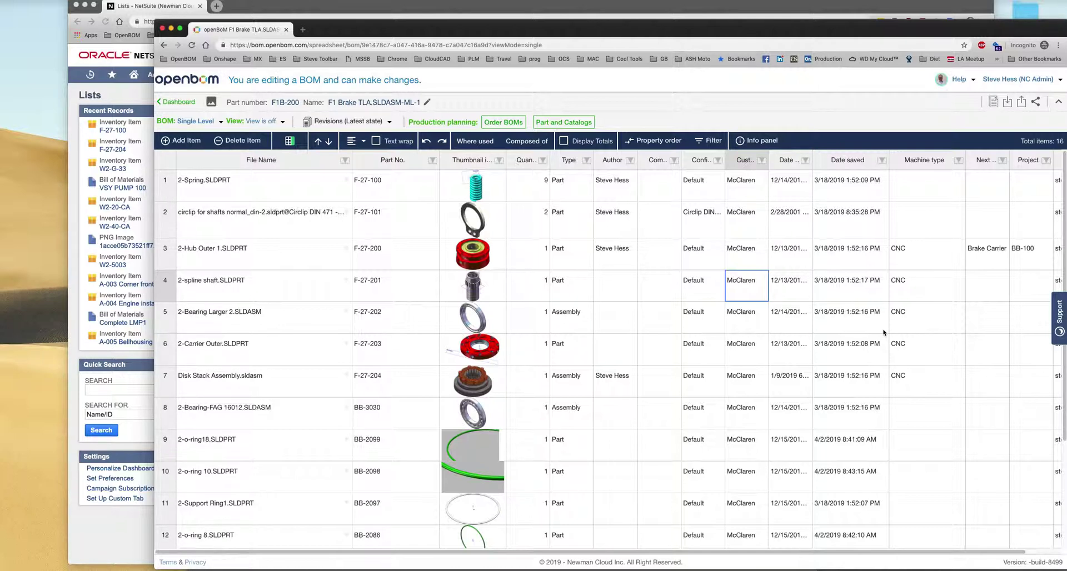
pyautogui.press('super+grave')
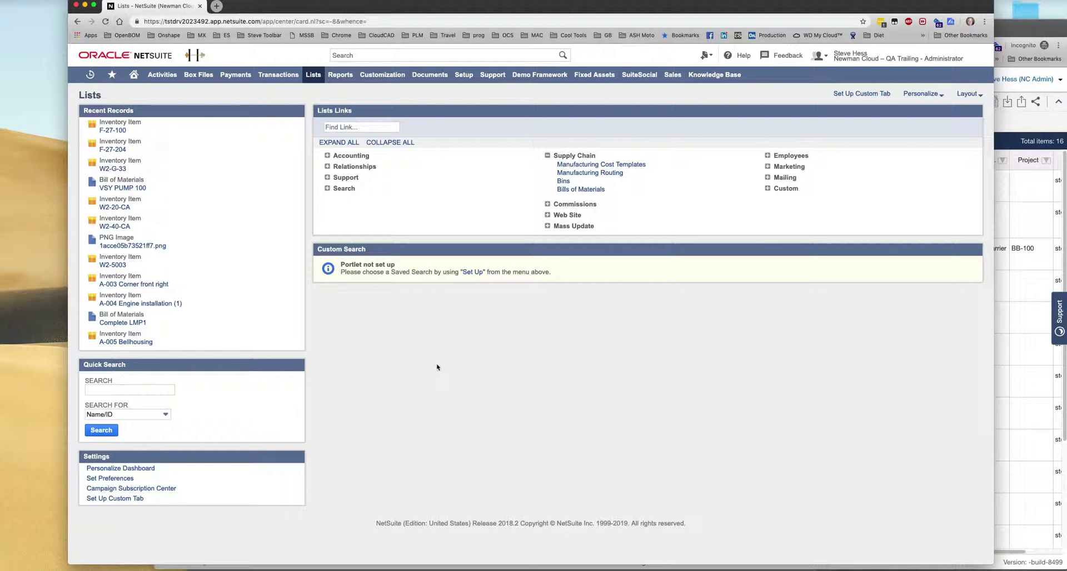
# - Create a new bill of materials named "F1 Brake system" and save it
pyautogui.click(582, 190)
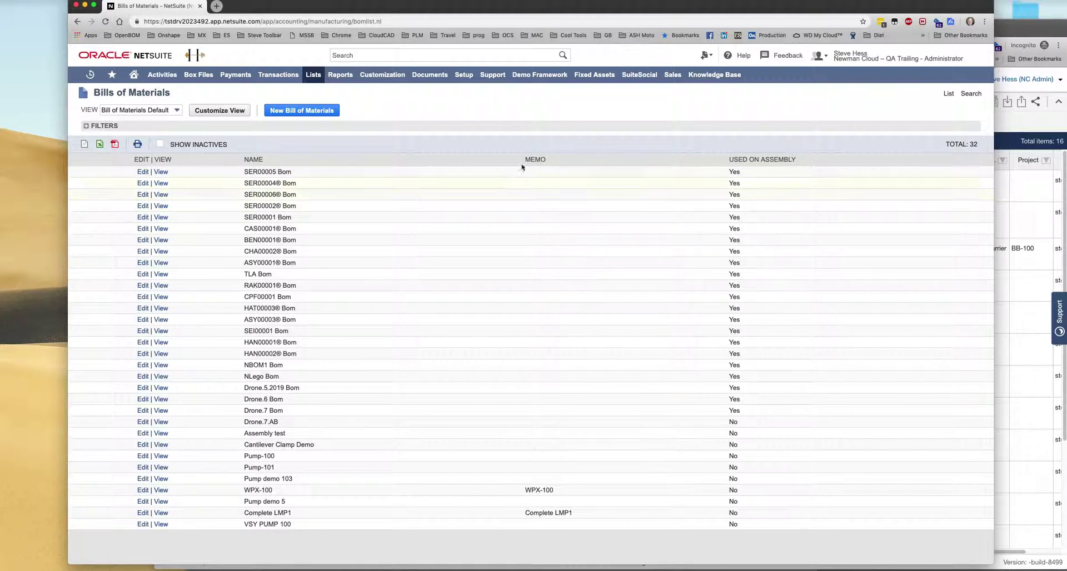
pyautogui.click(300, 110)
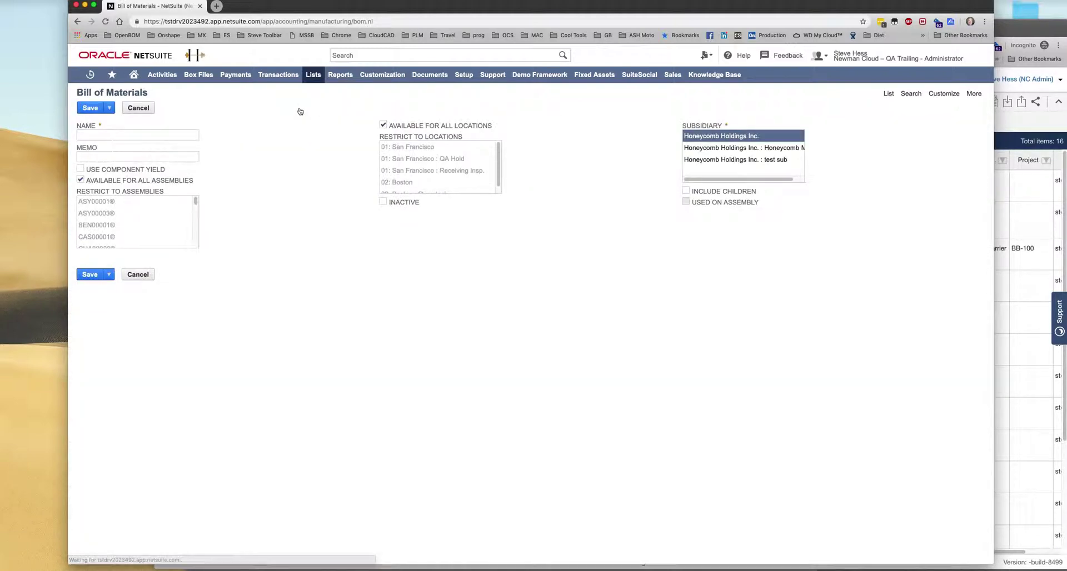
pyautogui.click(178, 133)
pyautogui.write('F')
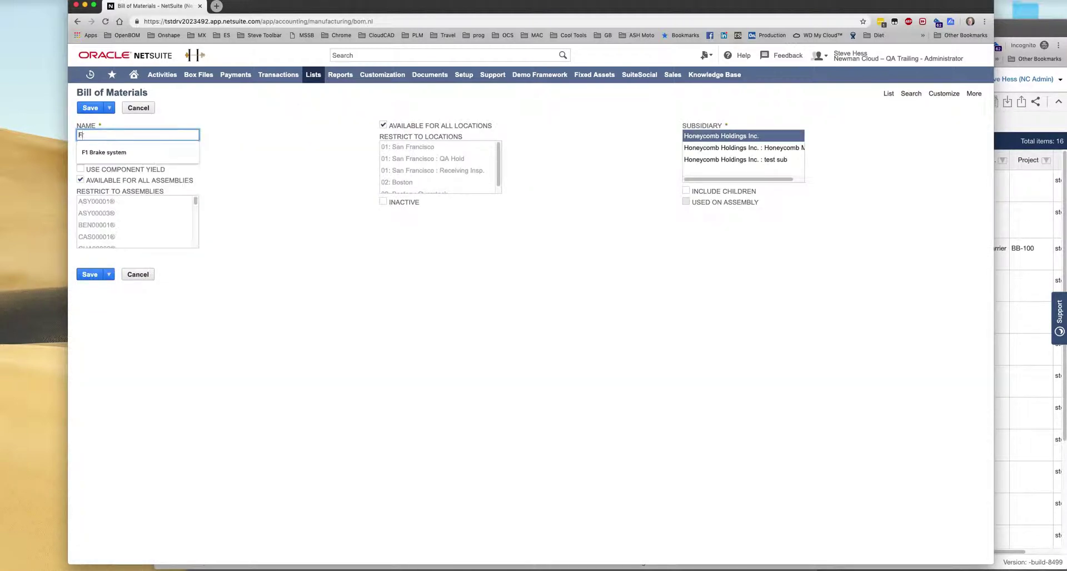
pyautogui.write('1 Brake System')
pyautogui.click(135, 152)
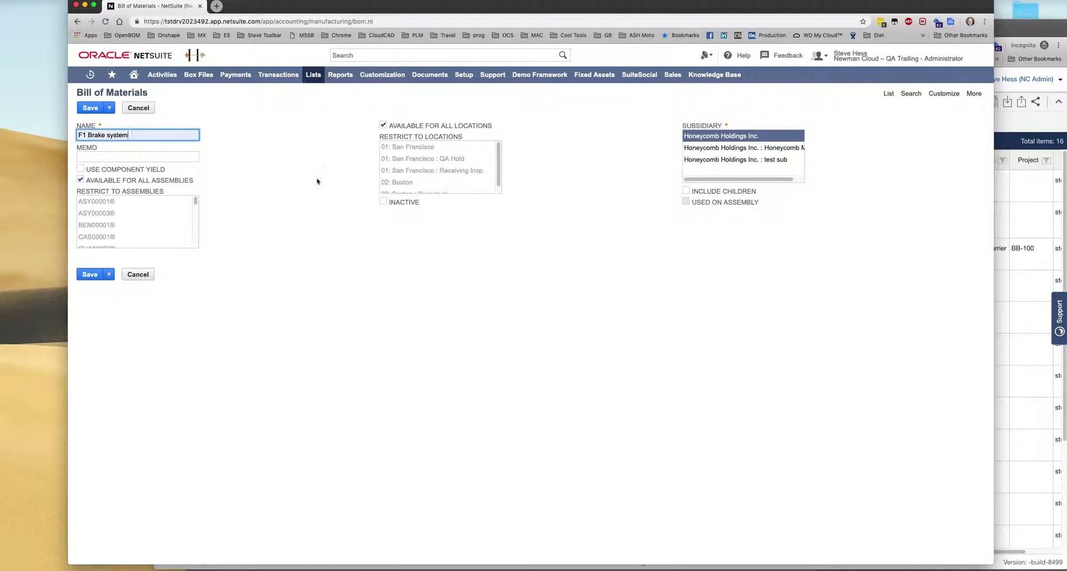
pyautogui.click(91, 276)
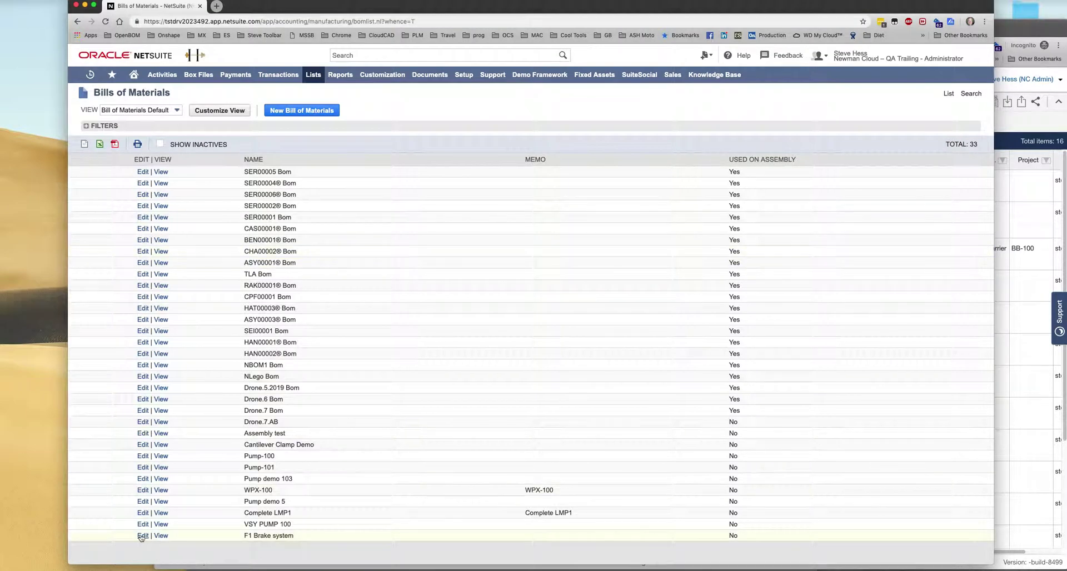
# - Open the F1 Brake system bill of materials for editing and start a new revision with part number F1B-200
pyautogui.click(142, 536)
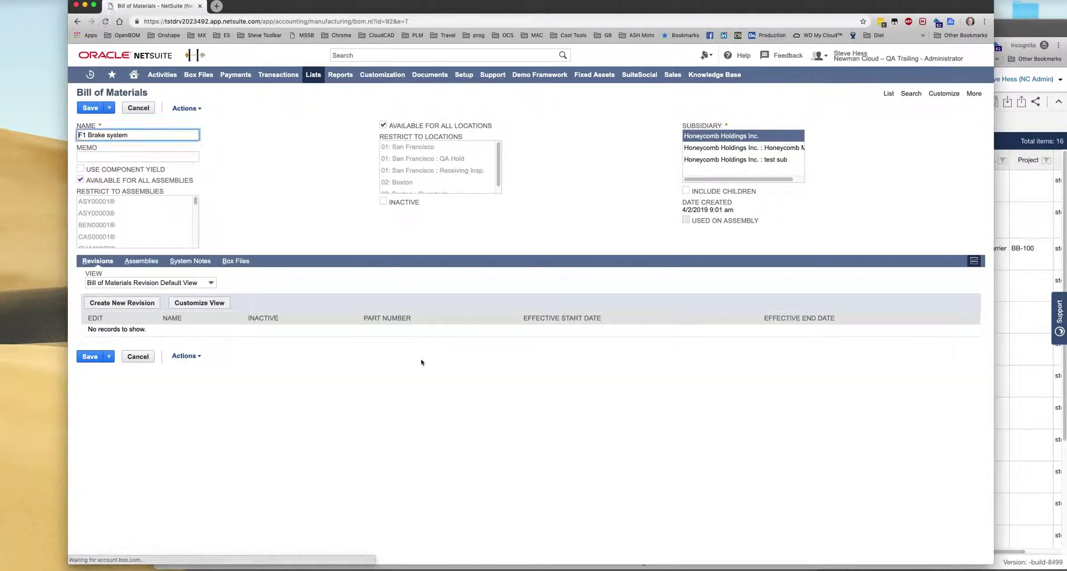
pyautogui.click(140, 303)
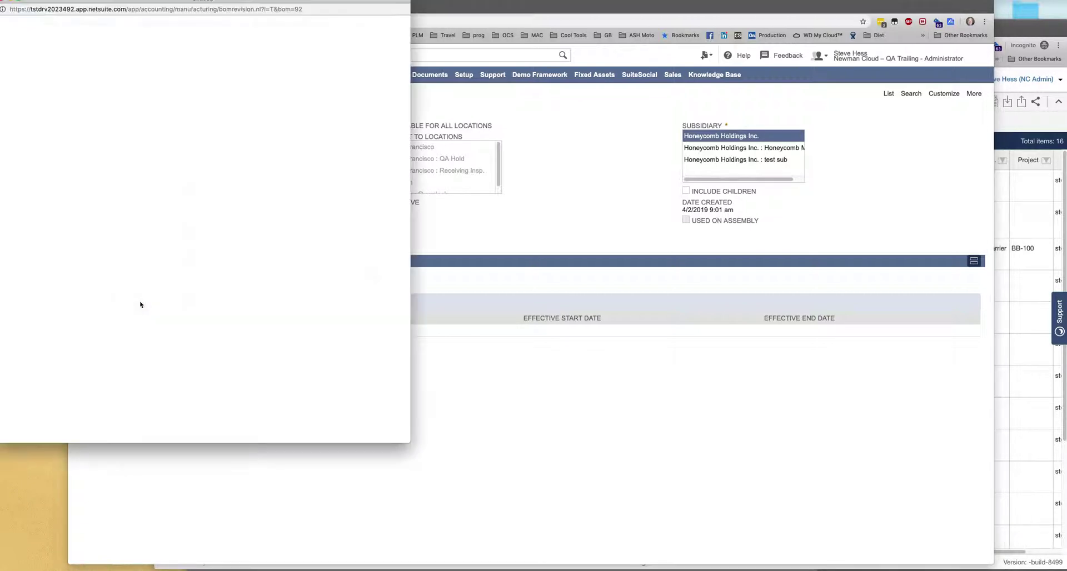
pyautogui.moveTo(405, 440); pyautogui.dragTo(635, 443)
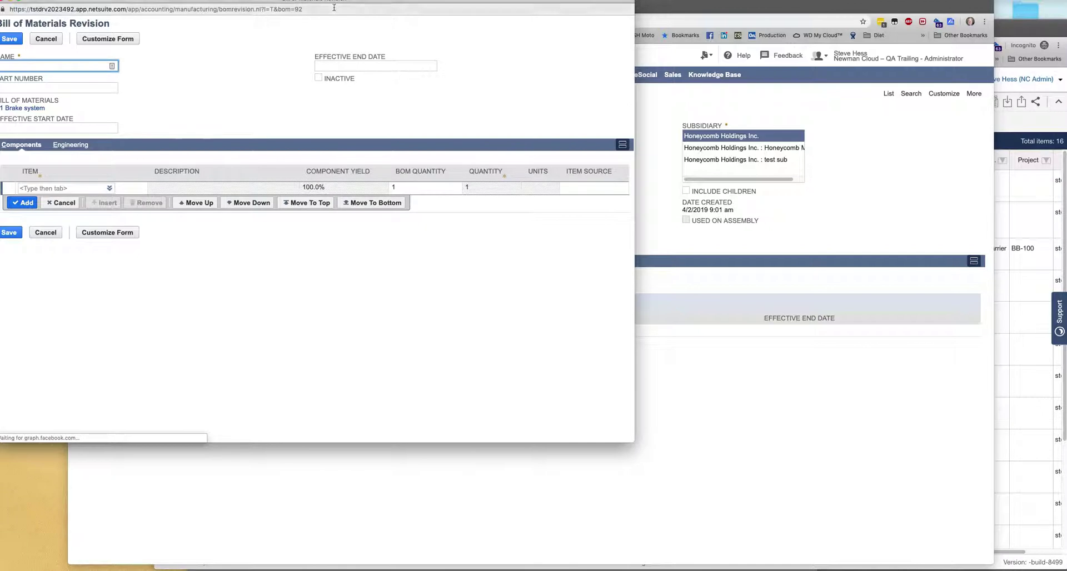
pyautogui.moveTo(346, 2); pyautogui.dragTo(365, 14)
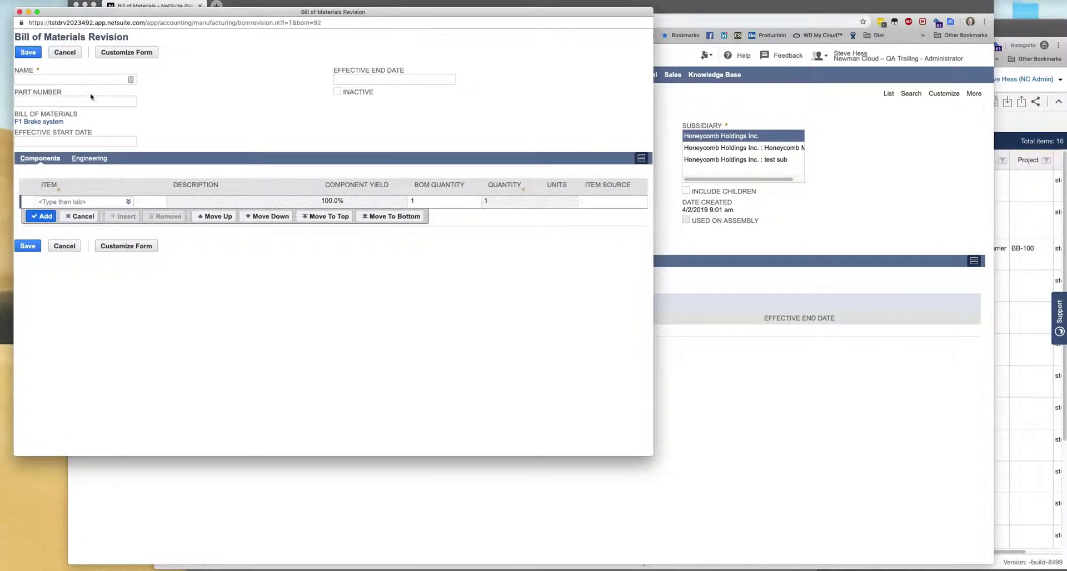
pyautogui.click(48, 102)
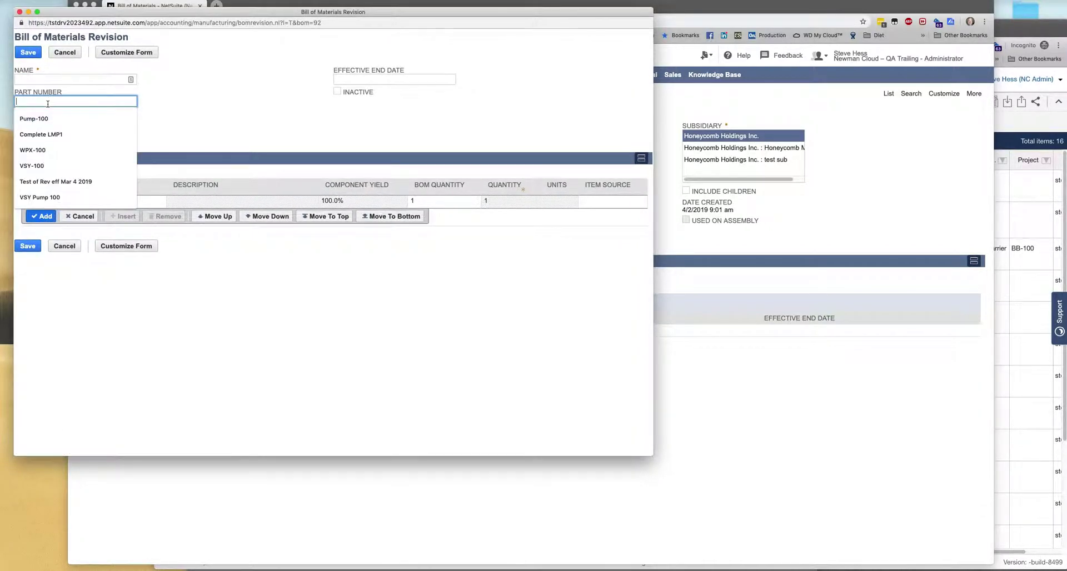
pyautogui.write('F1B-200')
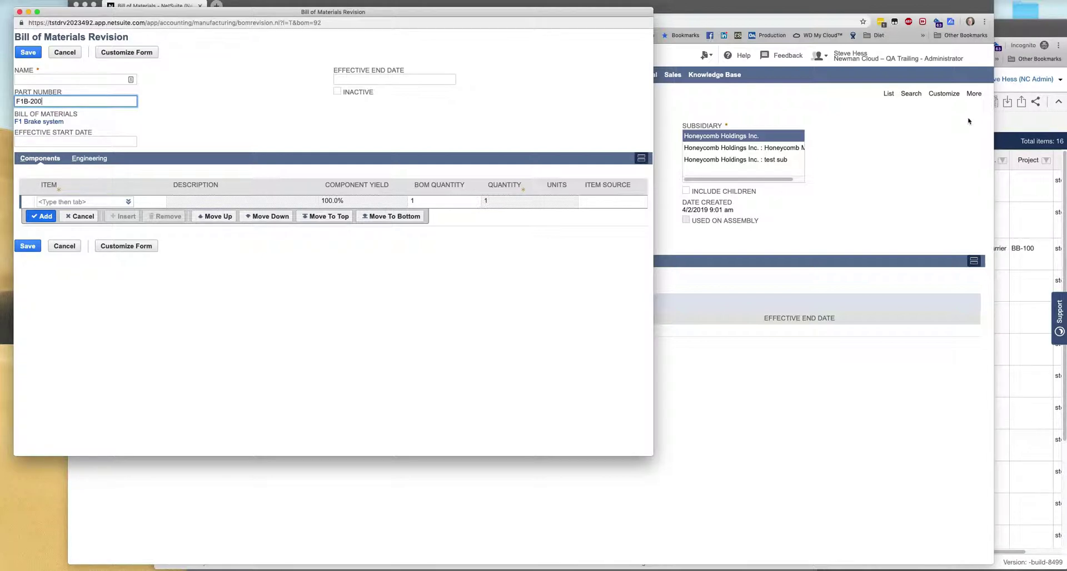
# - Check the part number against the BOM in OpenBOM, and show the NetSuite revision's engineering BOM in an enlarged window
pyautogui.click(1011, 266)
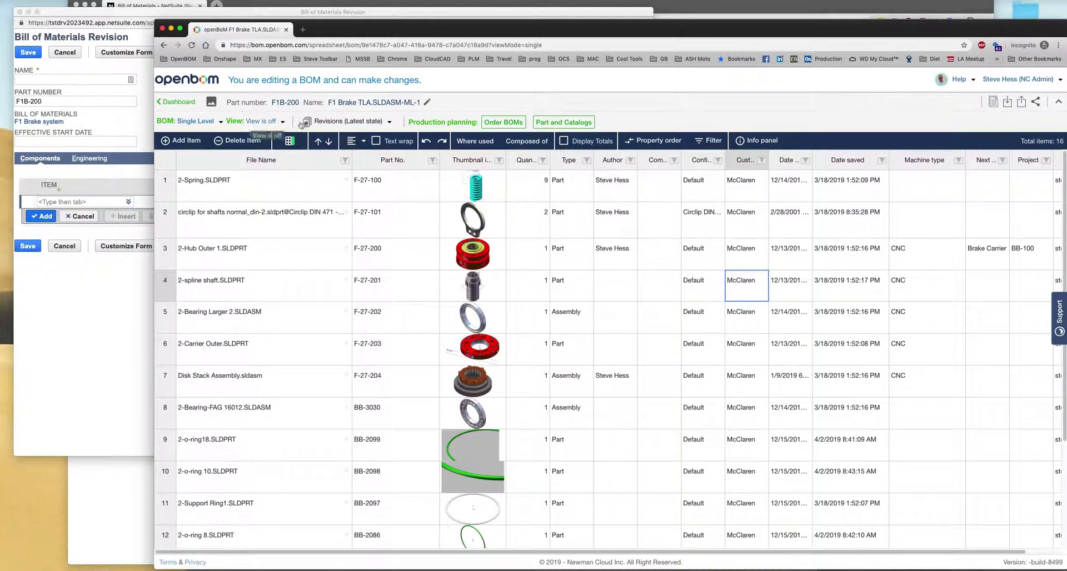
pyautogui.click(118, 318)
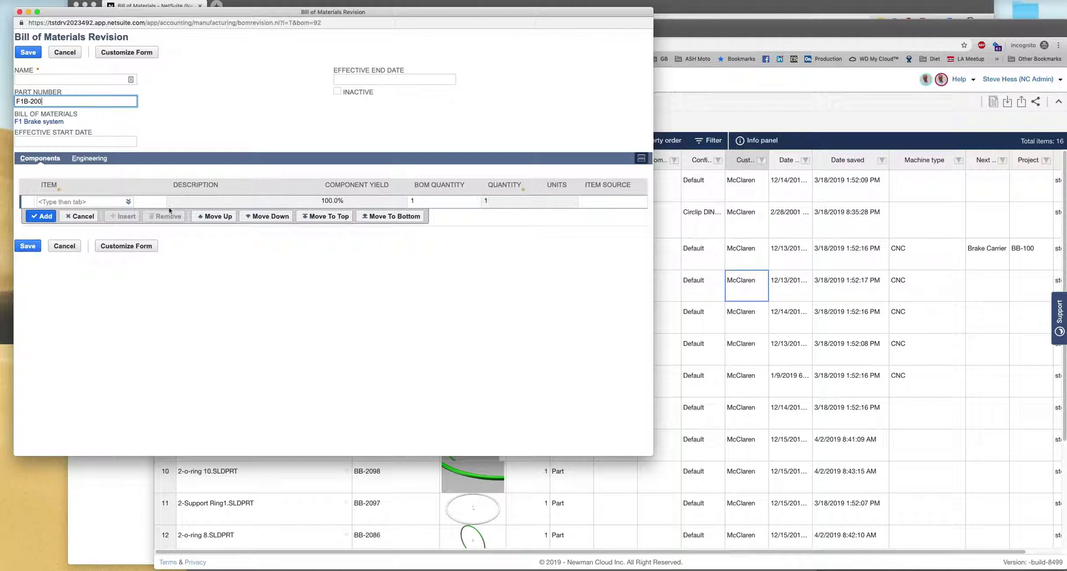
pyautogui.click(88, 159)
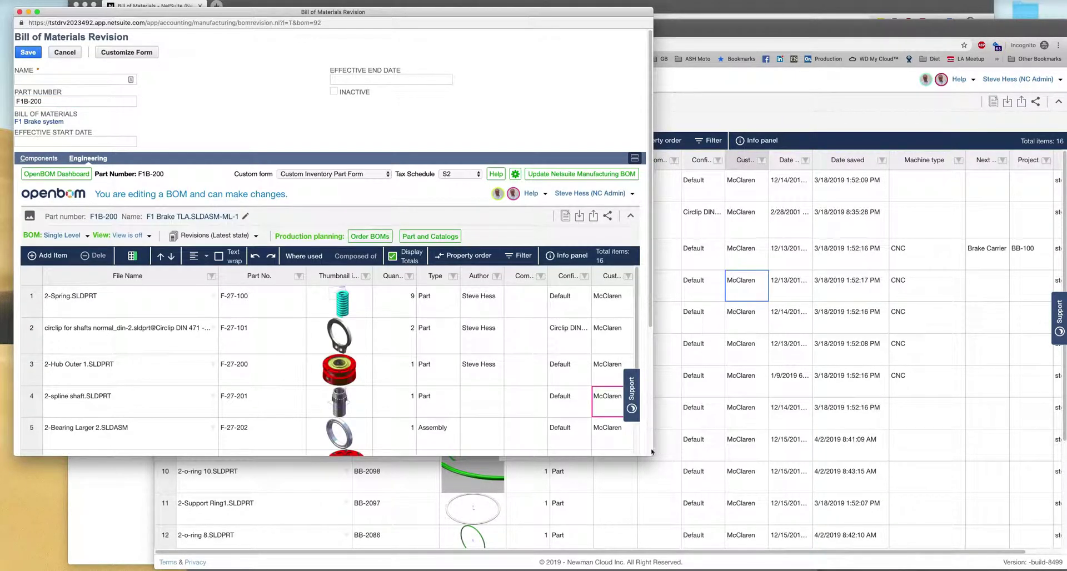
pyautogui.moveTo(651, 452); pyautogui.dragTo(922, 492)
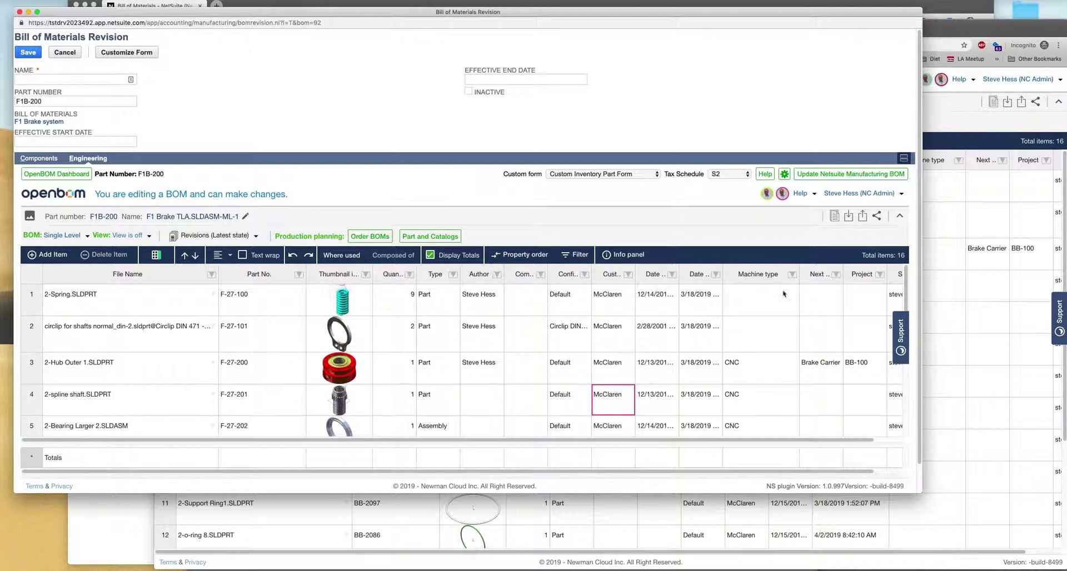
# - Review how the NetSuite fields map to OpenBOM attributes, including part number, sales description and item images, and accept the relations
pyautogui.click(784, 174)
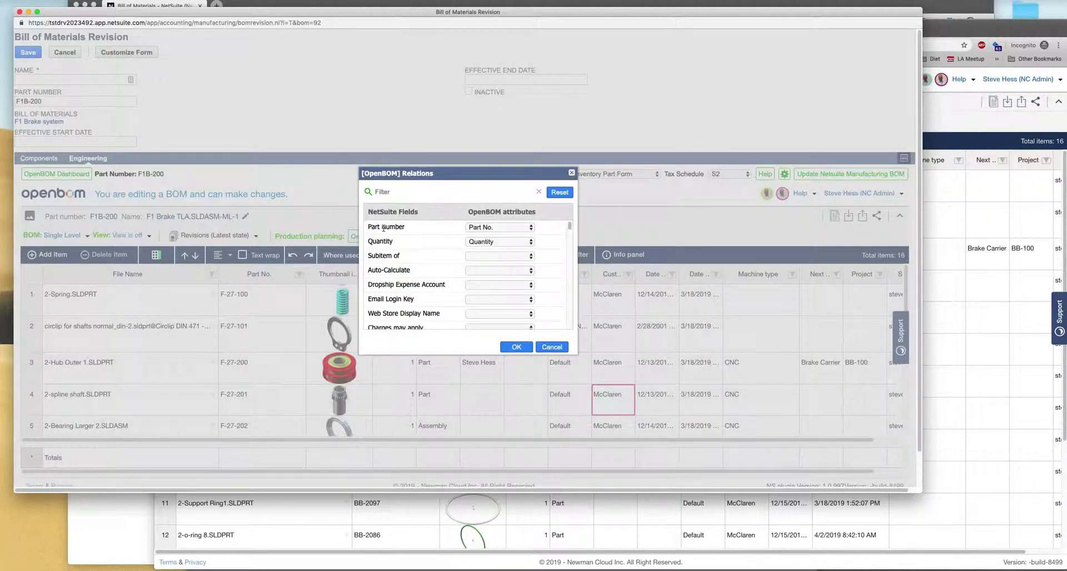
pyautogui.moveTo(479, 174); pyautogui.dragTo(568, 145)
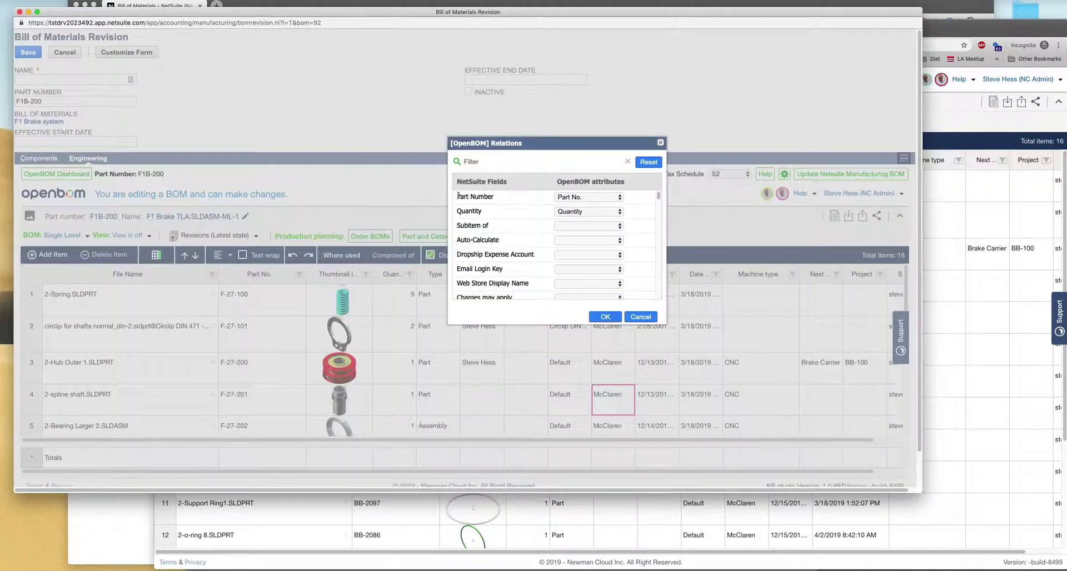
pyautogui.click(588, 197)
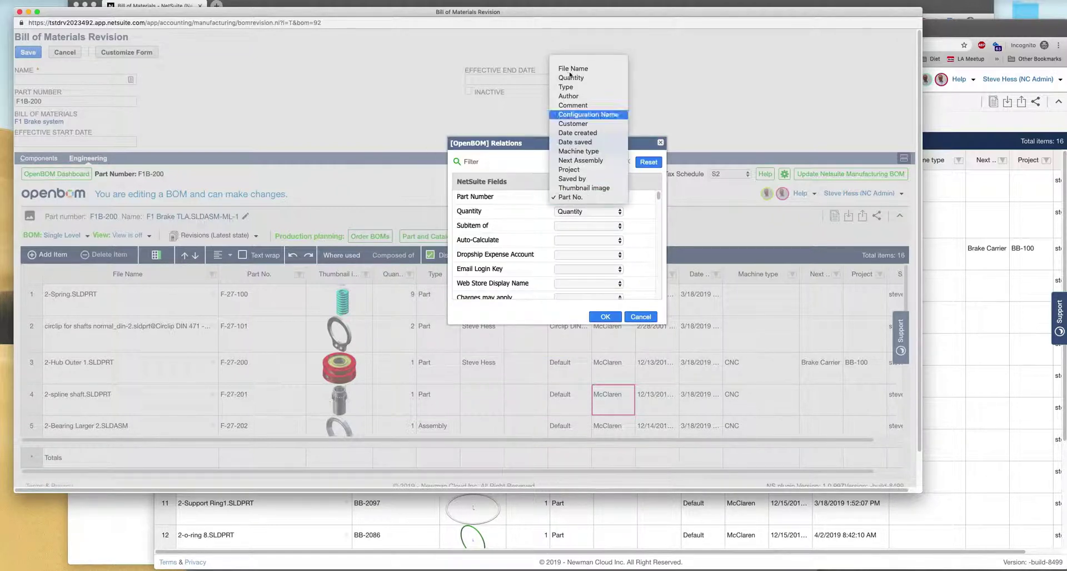
pyautogui.click(582, 197)
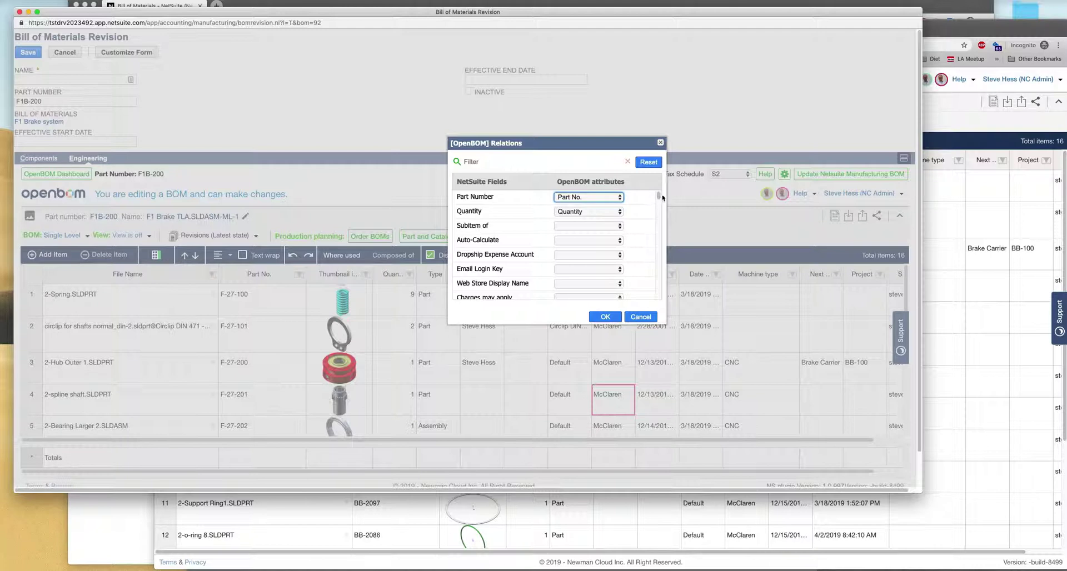
pyautogui.moveTo(662, 197); pyautogui.dragTo(661, 222)
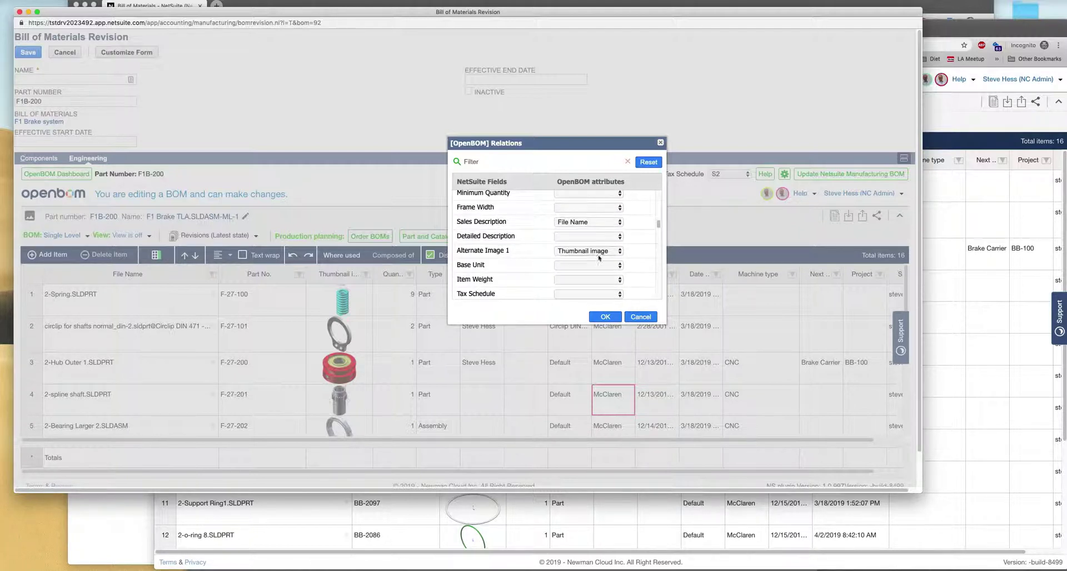
pyautogui.moveTo(661, 219)
pyautogui.mouseDown()
pyautogui.moveTo(664, 245)
pyautogui.moveTo(664, 231)
pyautogui.mouseUp()
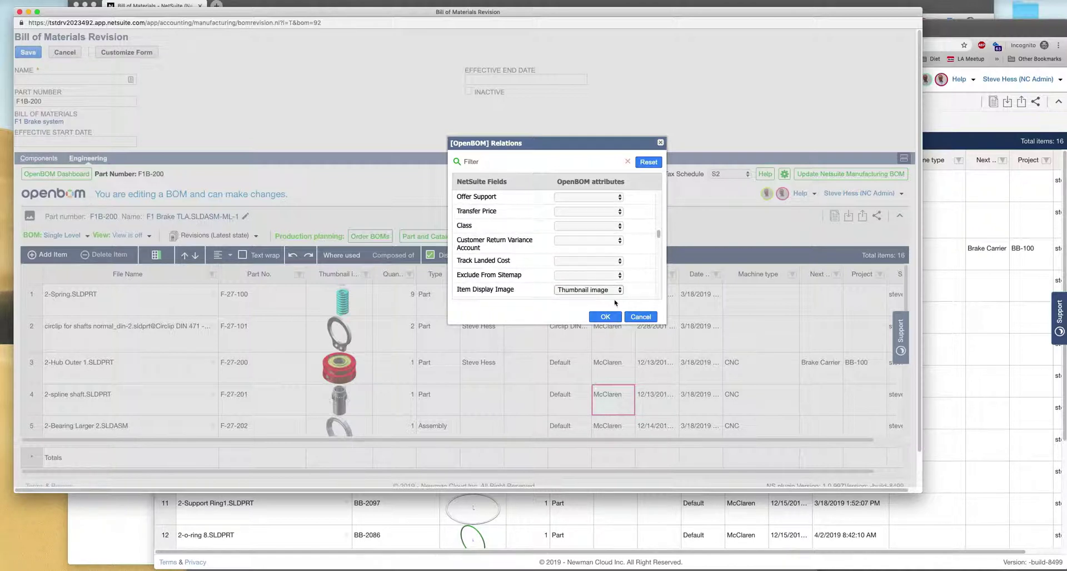
pyautogui.click(604, 317)
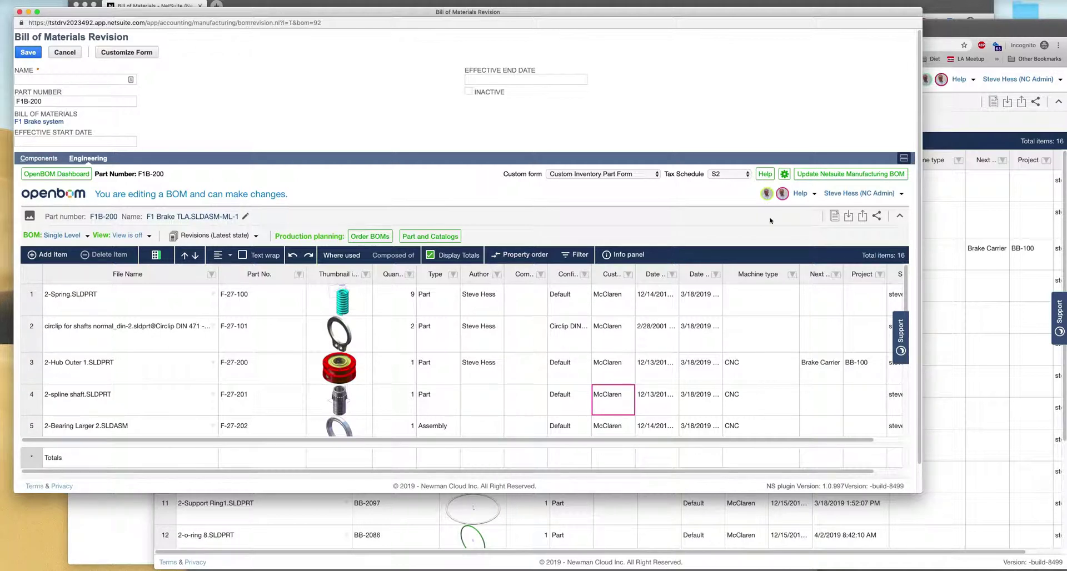
# - Update the NetSuite manufacturing BOM from the engineering BOM and display the revision's components
pyautogui.click(825, 174)
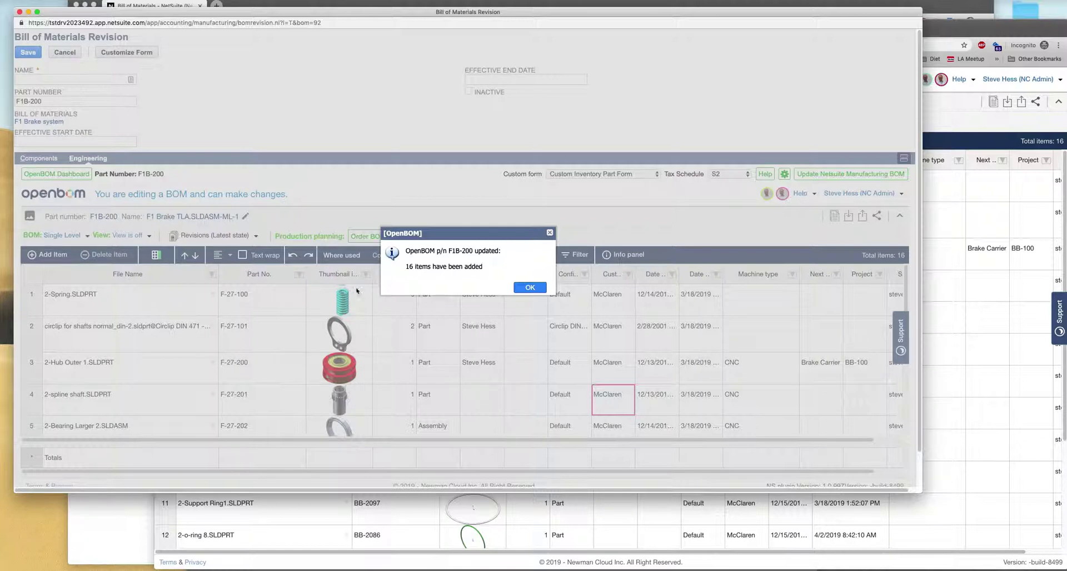
pyautogui.click(527, 287)
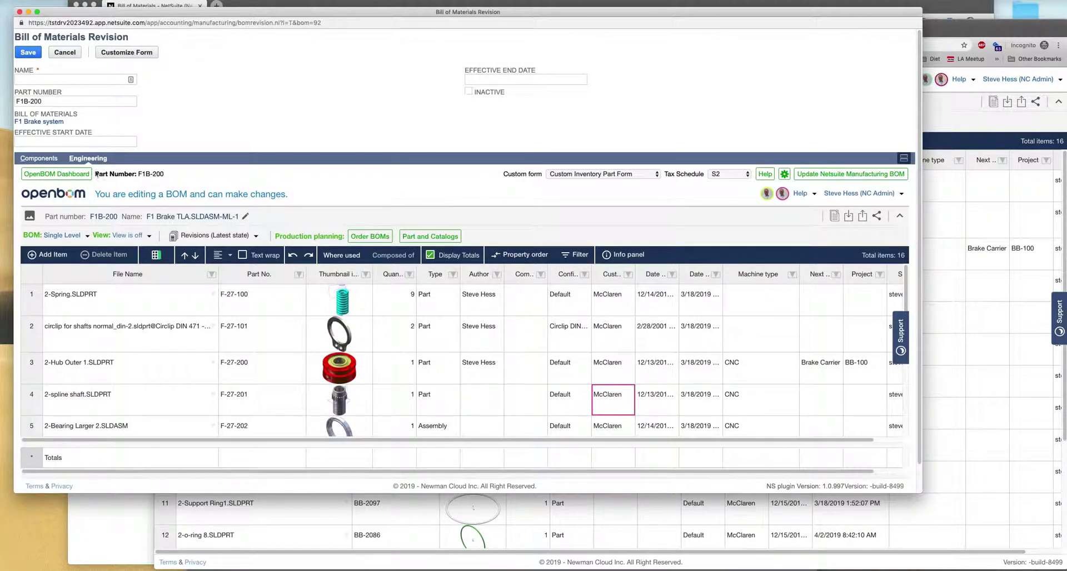
pyautogui.click(45, 159)
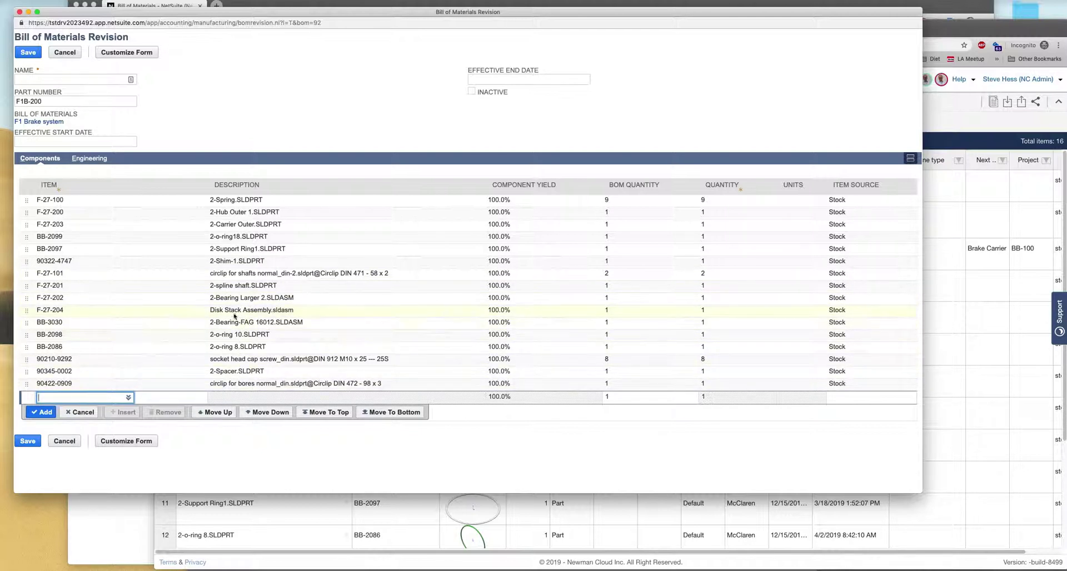
# - Open the inventory record of component F-27-100, examine its custom details and image, and return to the revision
pyautogui.click(173, 312)
pyautogui.click(60, 200)
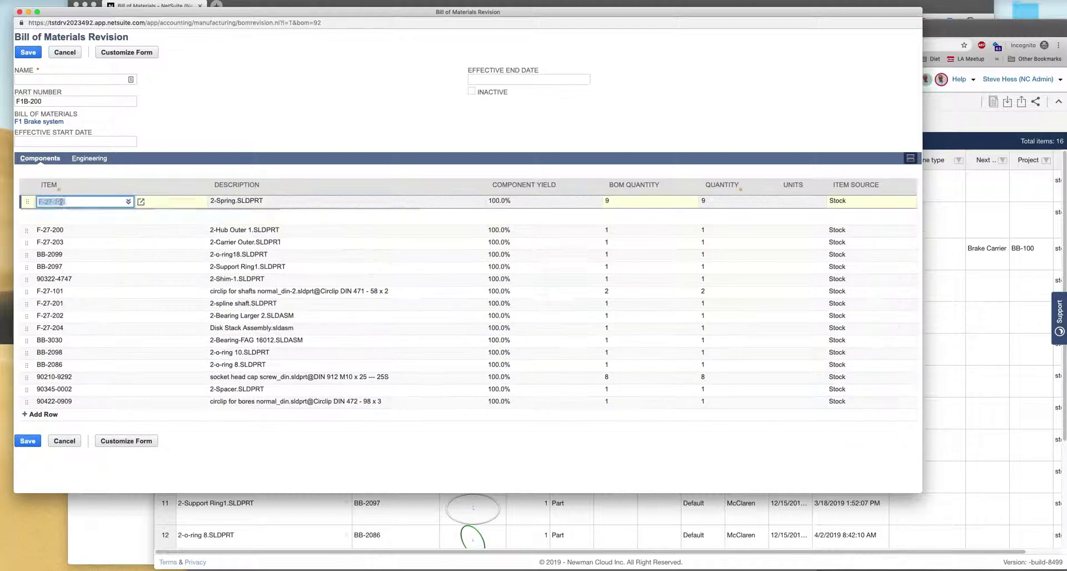
pyautogui.click(140, 201)
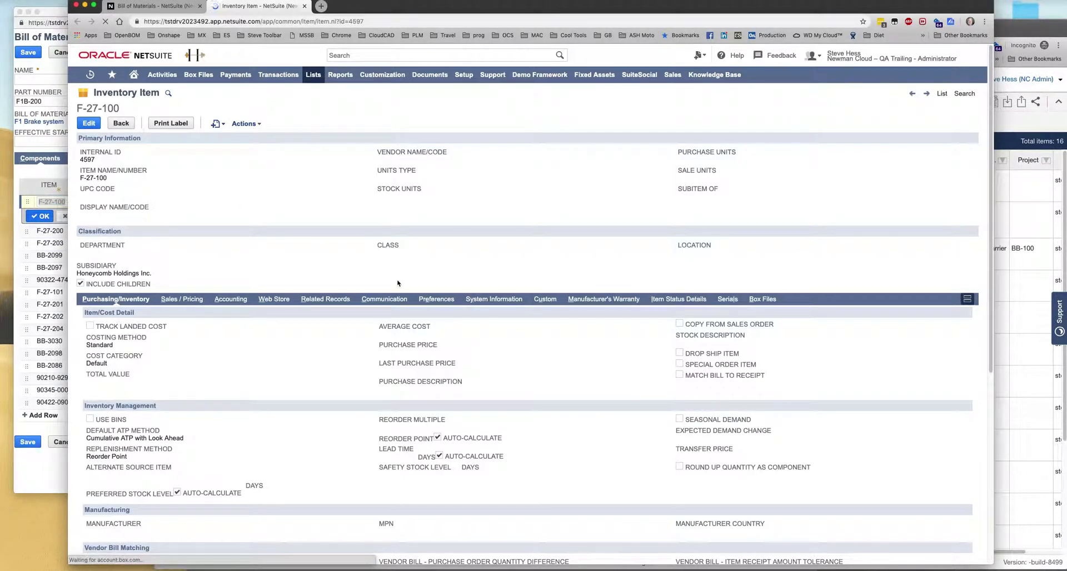
pyautogui.click(544, 300)
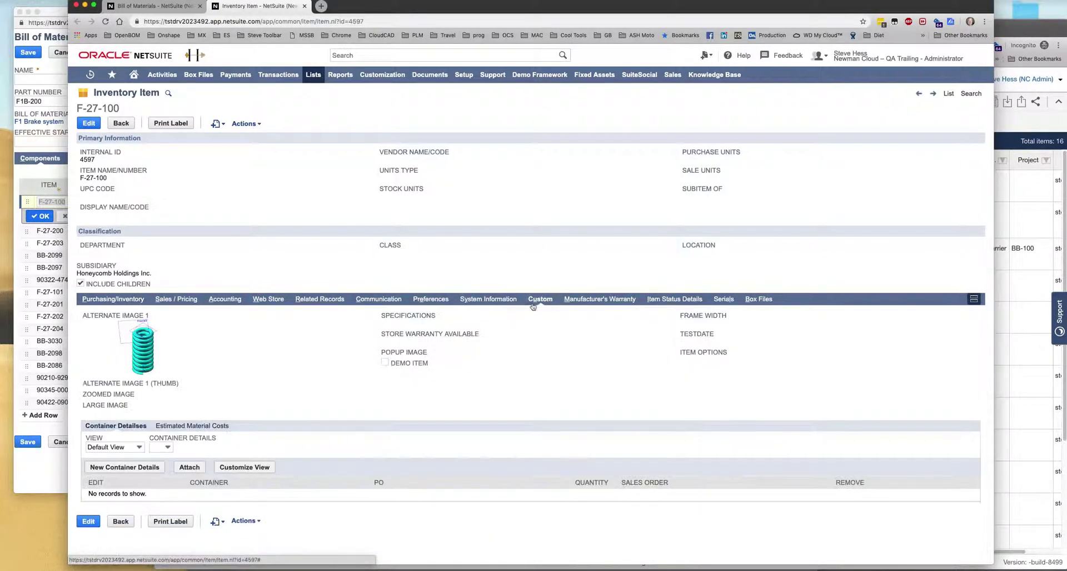
pyautogui.moveTo(187, 347)
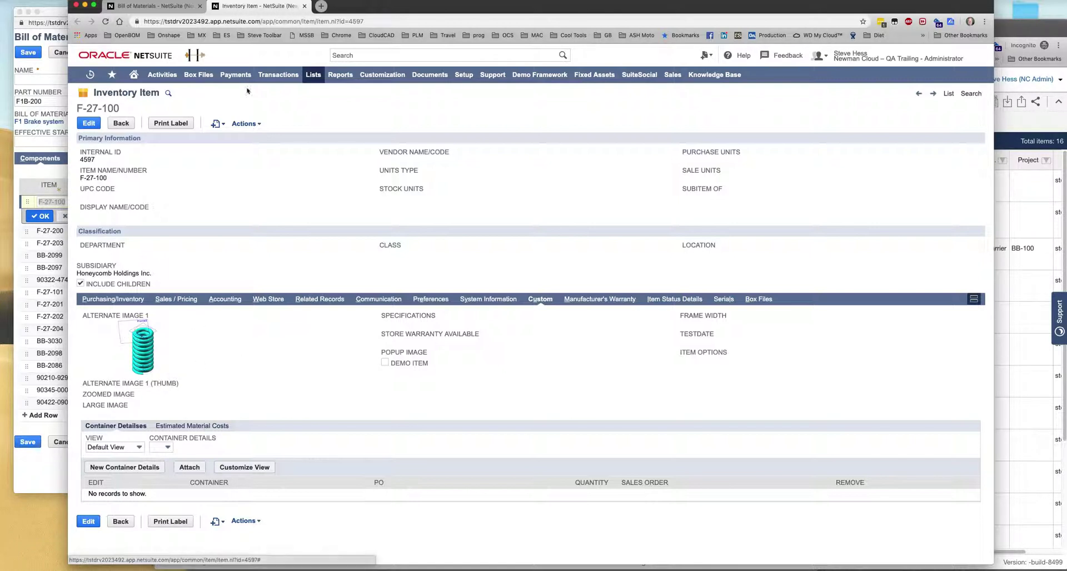
pyautogui.click(45, 469)
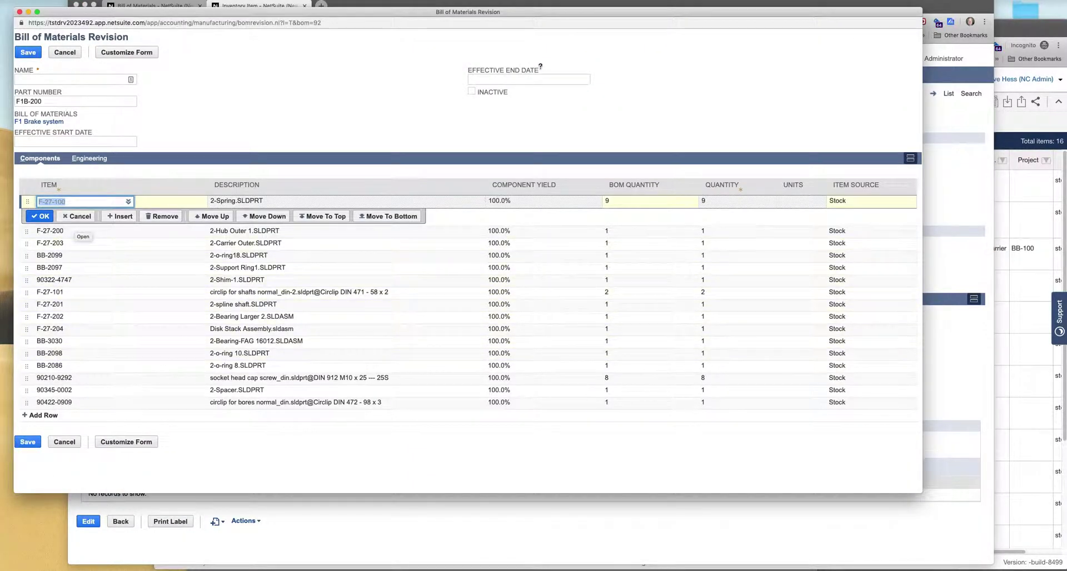
# - Set the revision's effective end date to 4/9/2019
pyautogui.click(488, 81)
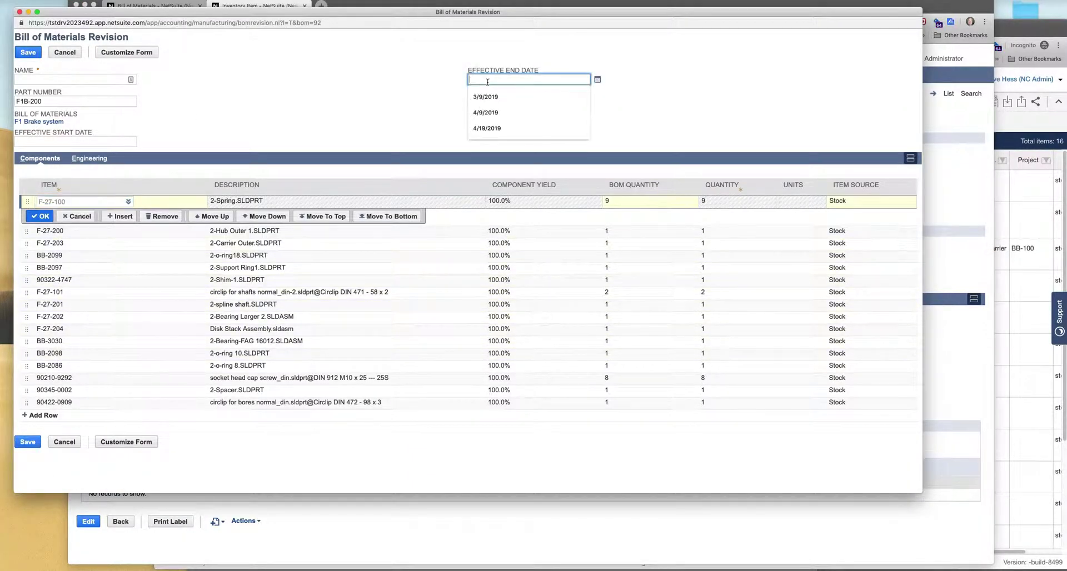
pyautogui.click(504, 113)
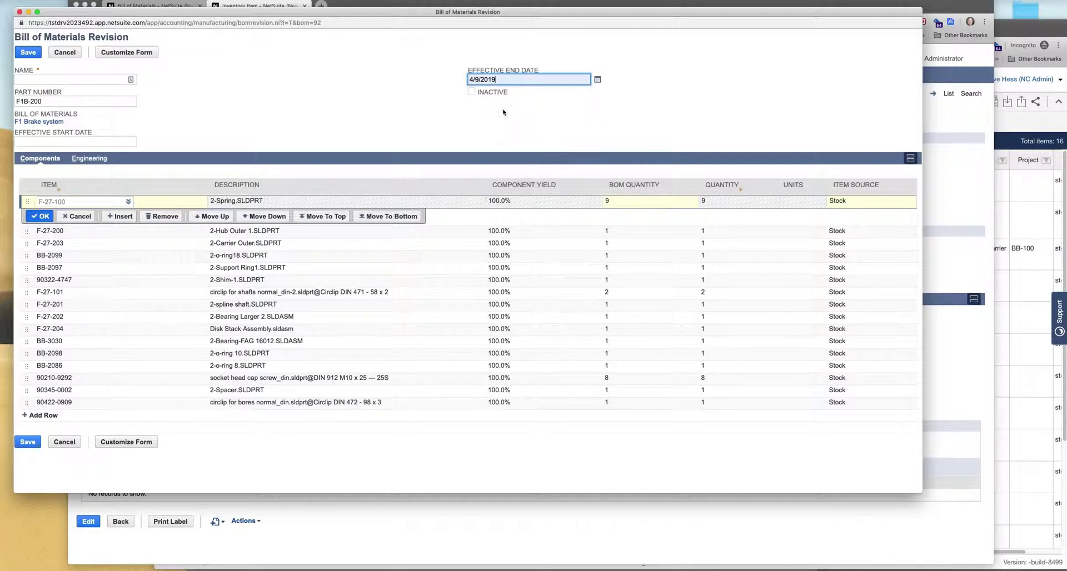
# - Name the bill of materials revision Rev A and save it
pyautogui.click(68, 79)
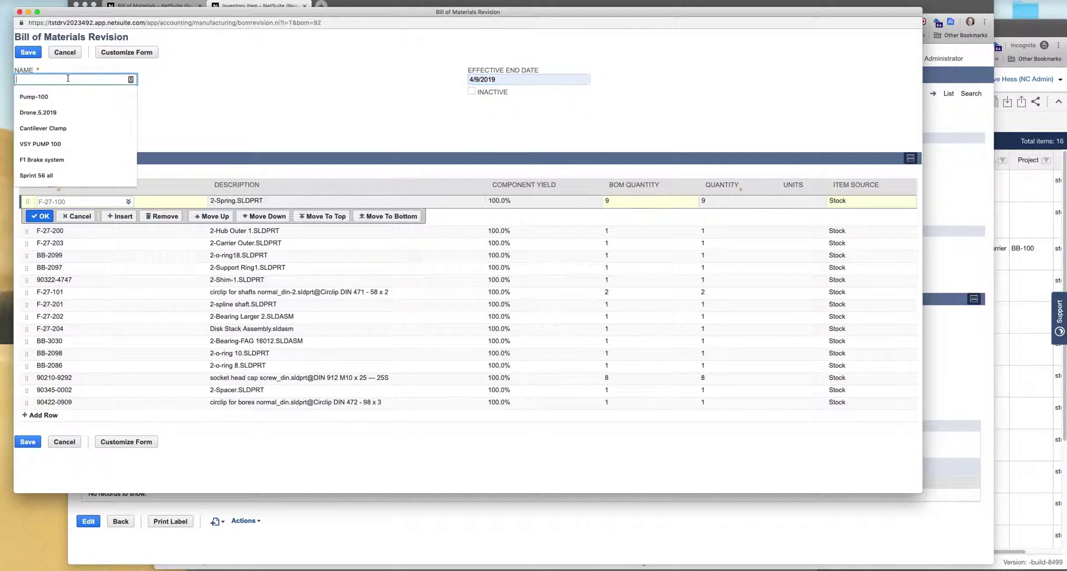
pyautogui.write('Rev A')
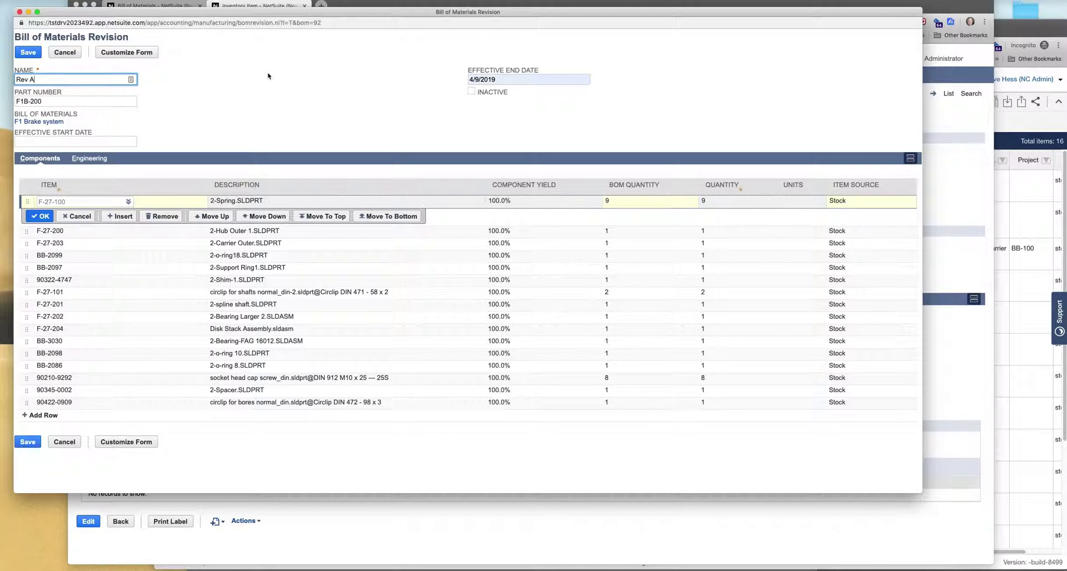
pyautogui.click(26, 444)
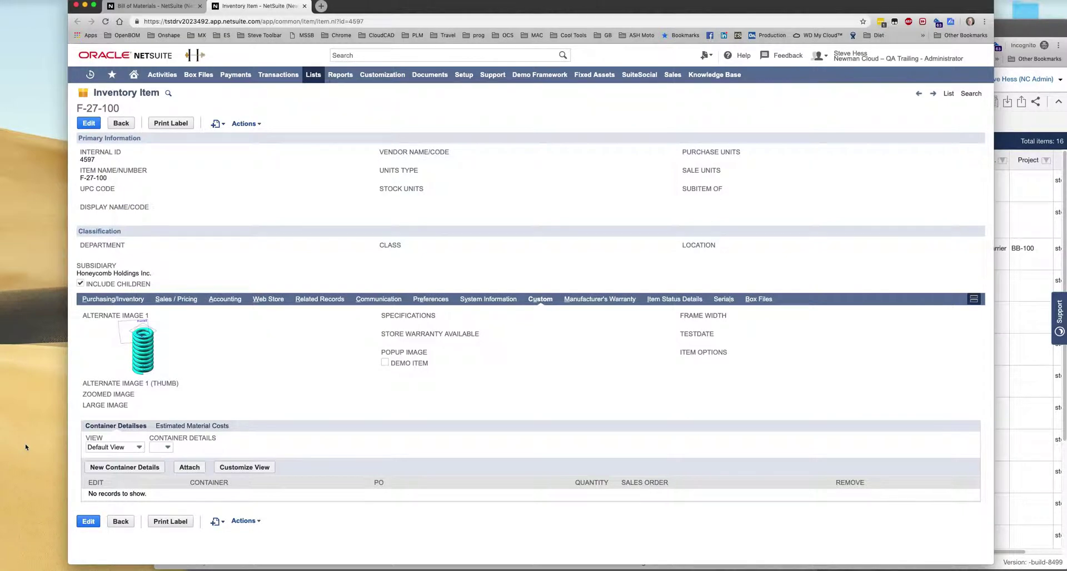
# - Open the F1 Brake system record for editing from the list of bills of materials
pyautogui.click(315, 77)
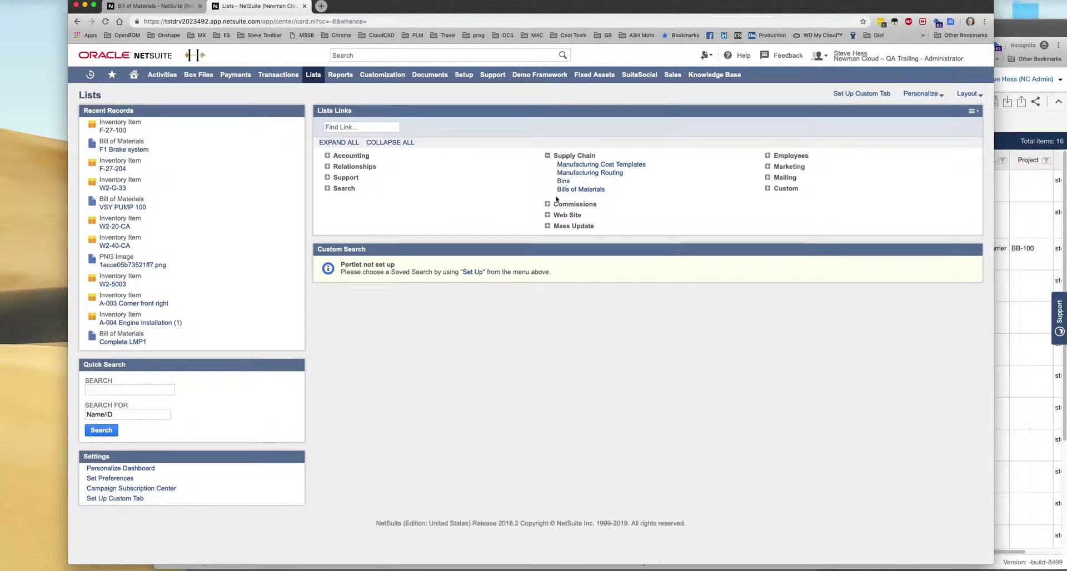
pyautogui.click(585, 191)
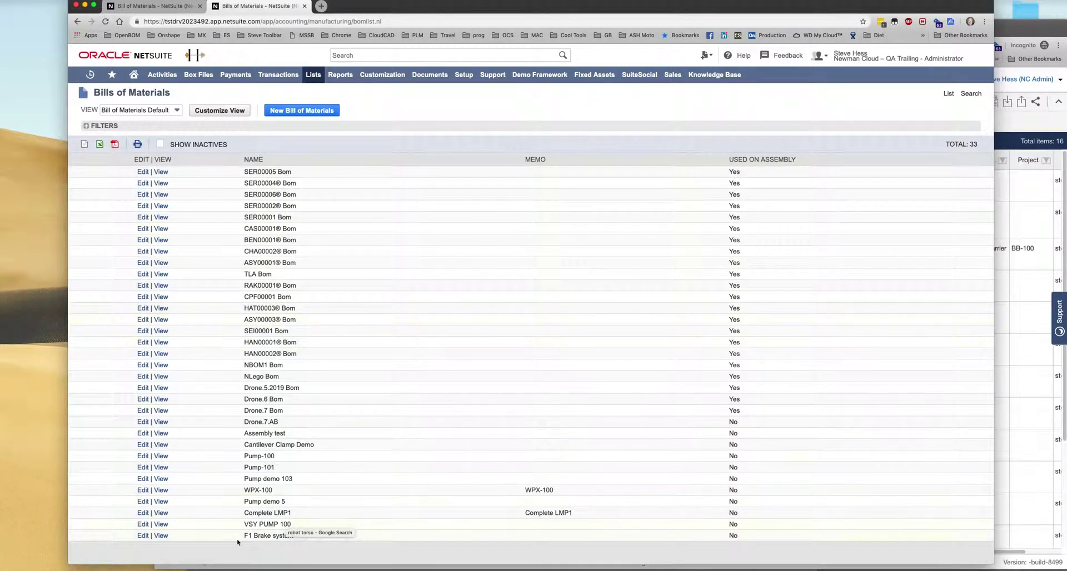
pyautogui.click(143, 536)
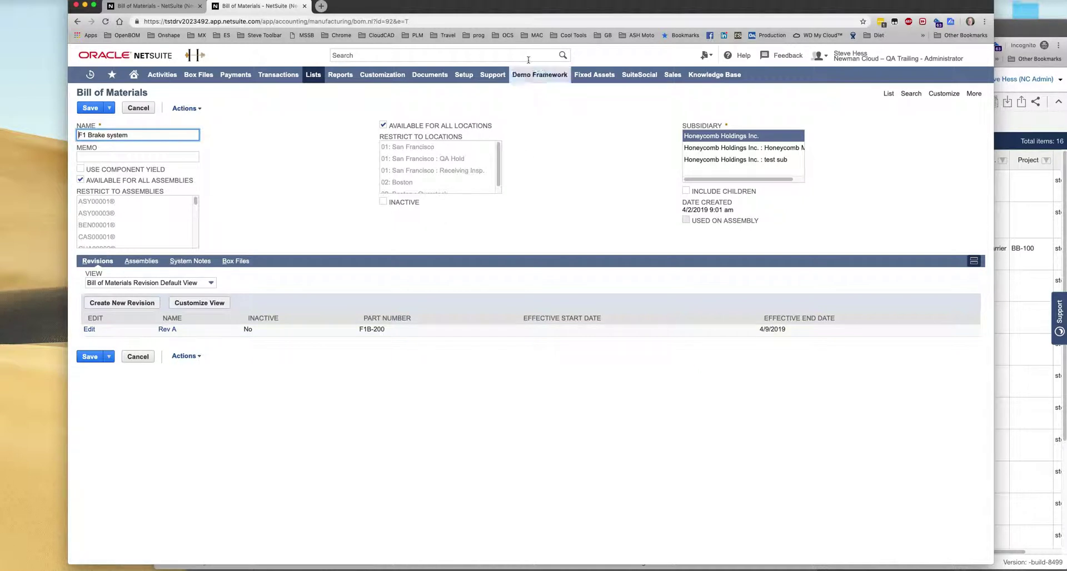
# - Switch to OpenBOM and change the part number of the circlip for shafts from F-27-101 to F-27-133
pyautogui.click(1018, 294)
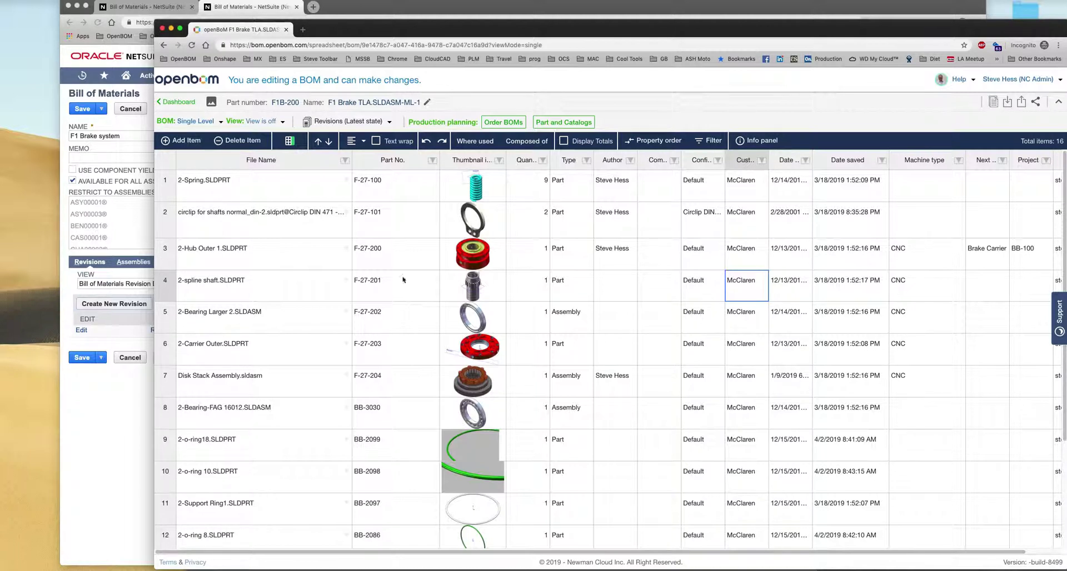
pyautogui.click(371, 217)
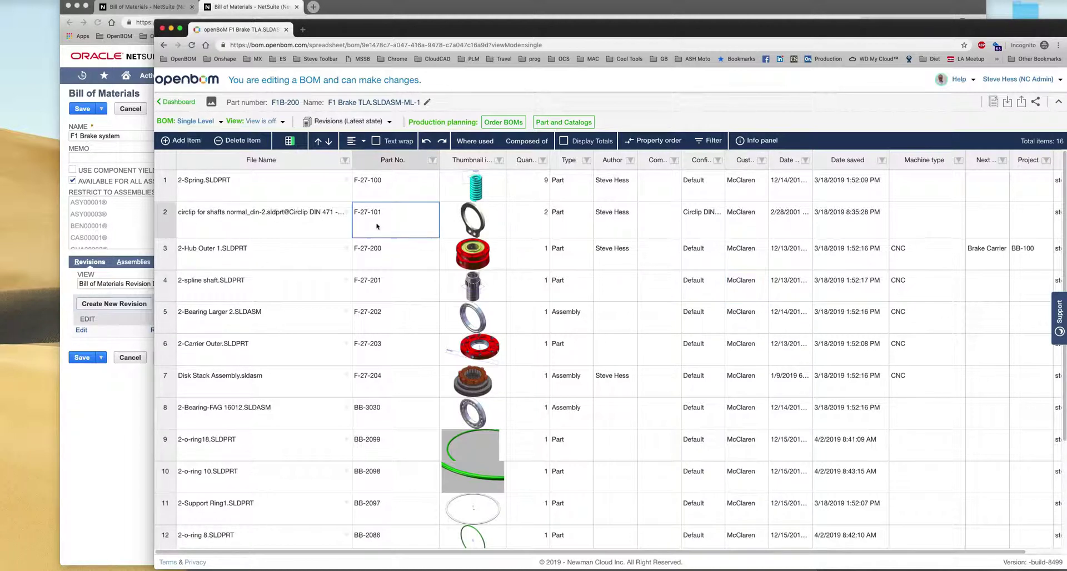
pyautogui.doubleClick(377, 217)
pyautogui.press('BackSpace')
pyautogui.press('BackSpace')
pyautogui.click(376, 260)
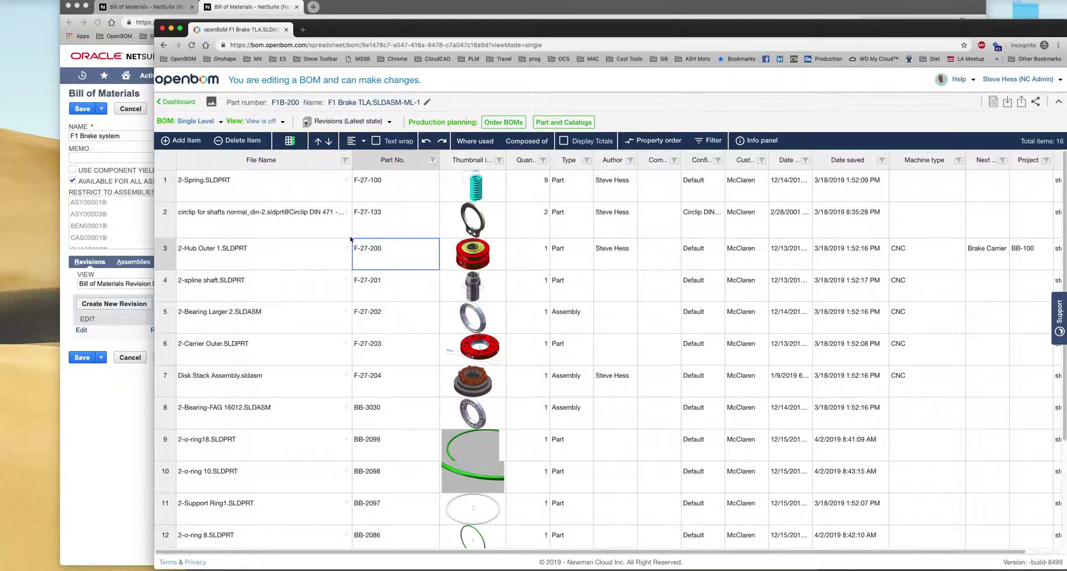
# - Return to NetSuite and create a new F1 Brake system revision named Rev B with part number F1B-200
pyautogui.click(138, 467)
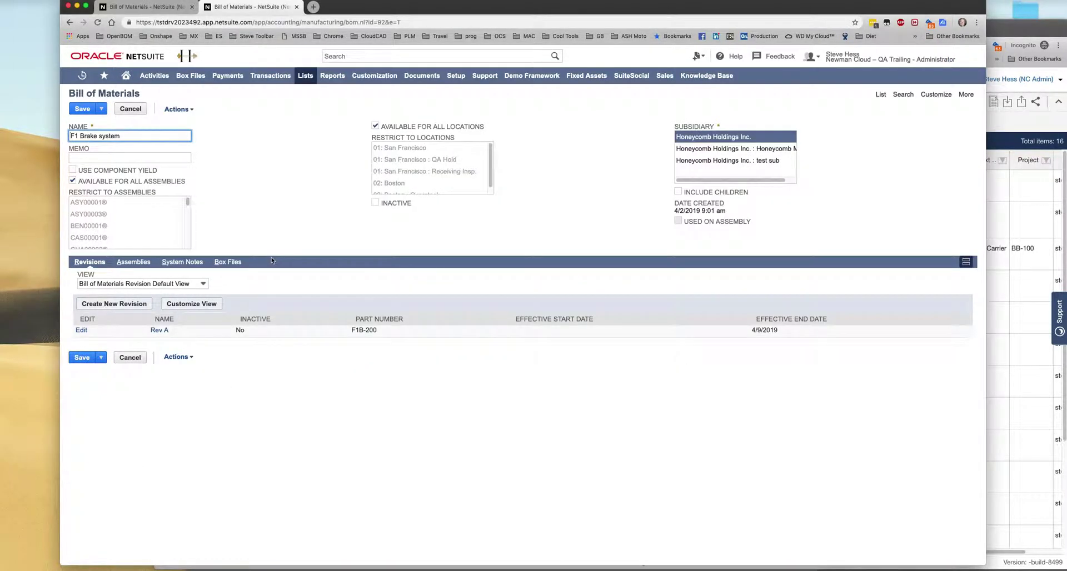
pyautogui.click(115, 305)
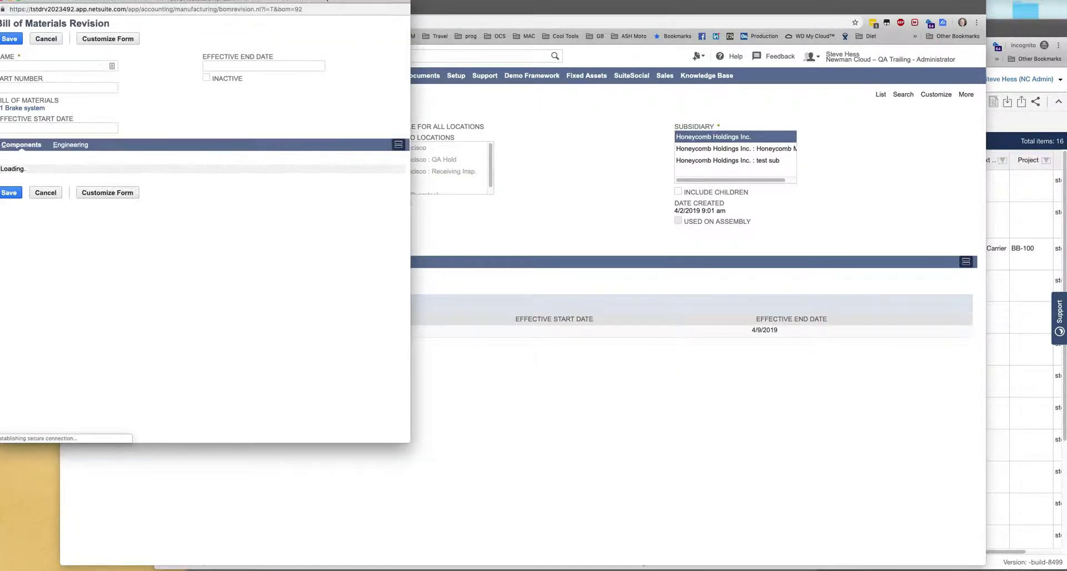
pyautogui.moveTo(255, 3); pyautogui.dragTo(292, 36)
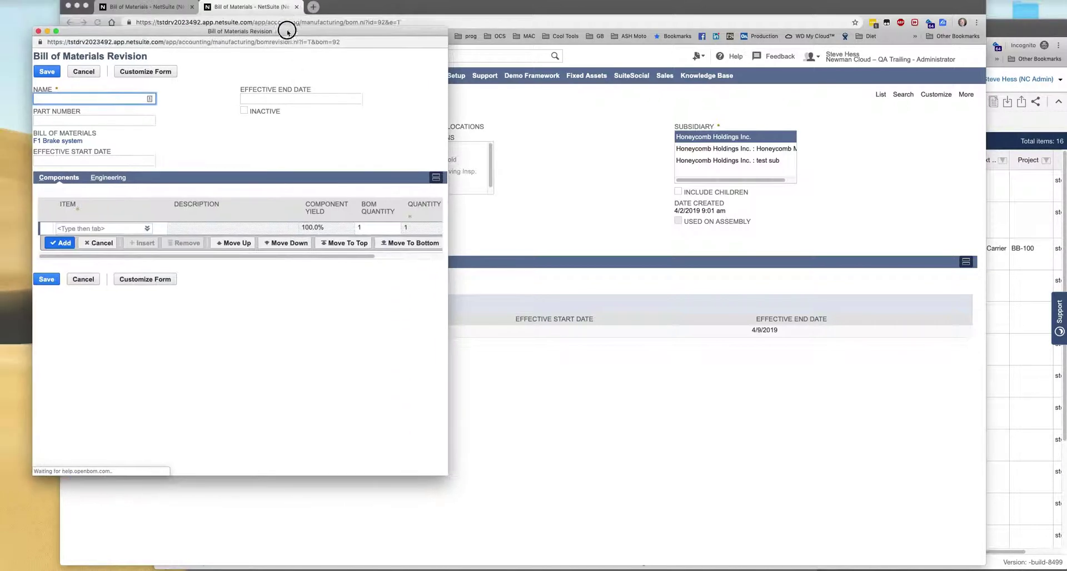
pyautogui.click(78, 97)
pyautogui.write('Rev B')
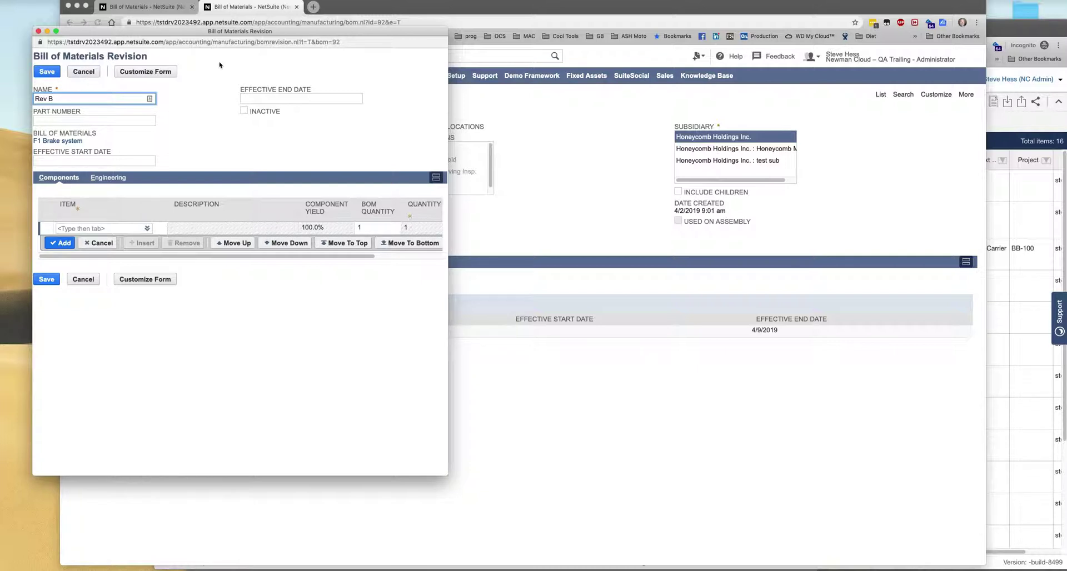
pyautogui.click(82, 121)
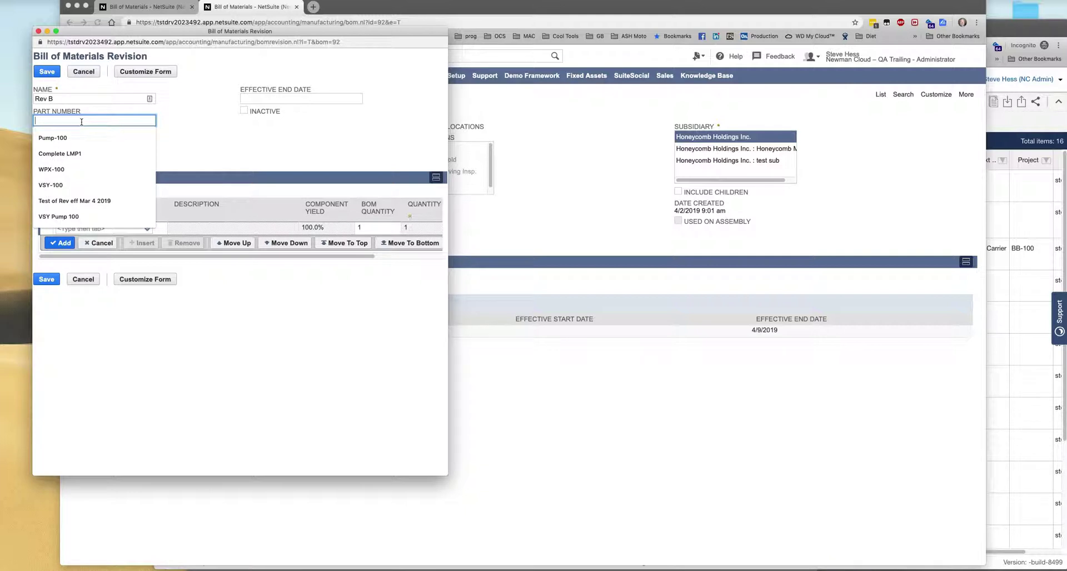
pyautogui.write('F1B-200')
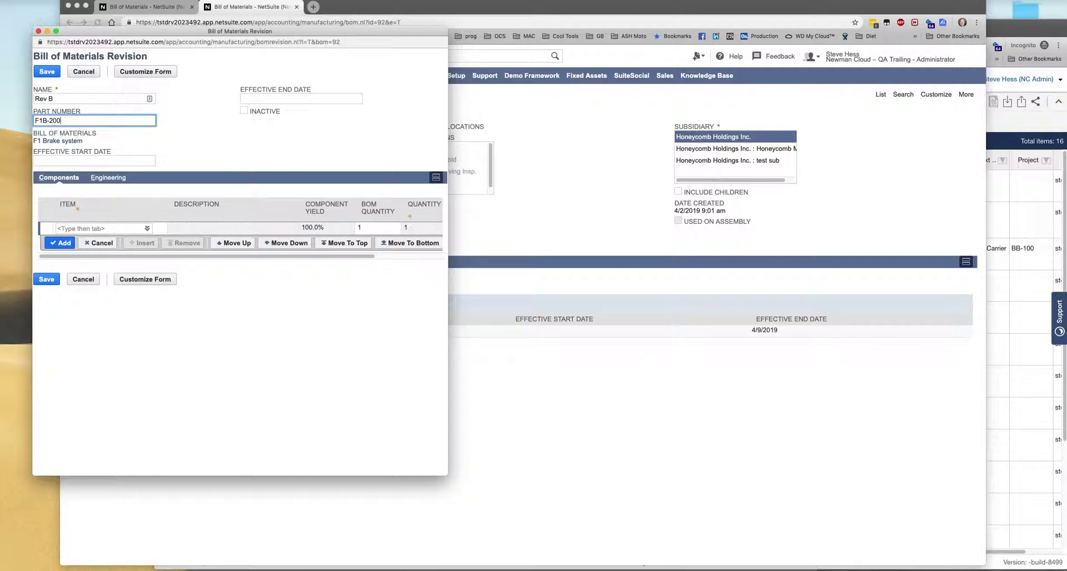
# - Display Rev B's engineering BOM in the enlarged window and update the NetSuite manufacturing BOM from it
pyautogui.click(113, 179)
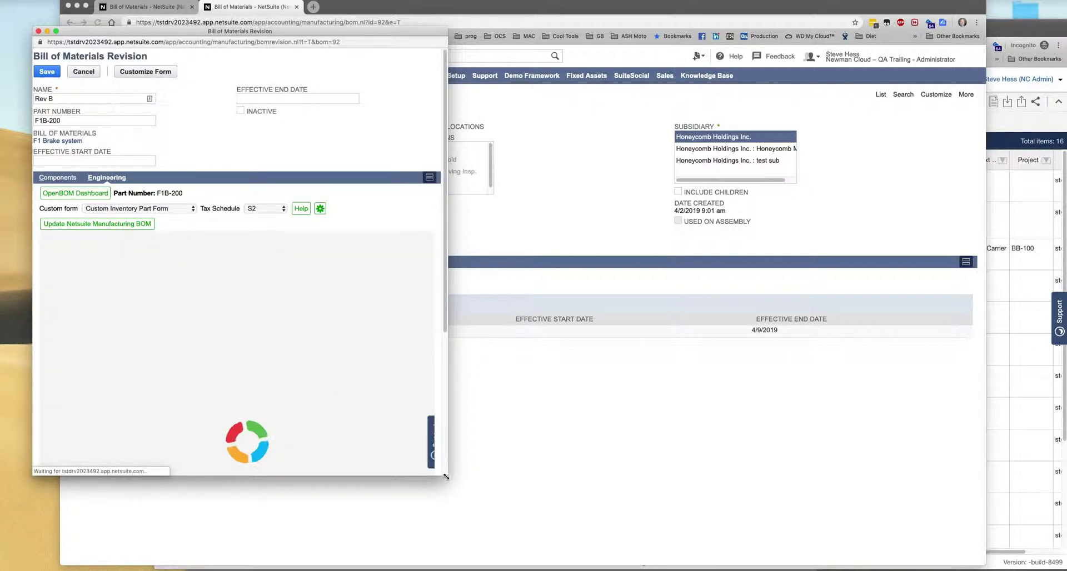
pyautogui.moveTo(447, 476); pyautogui.dragTo(744, 483)
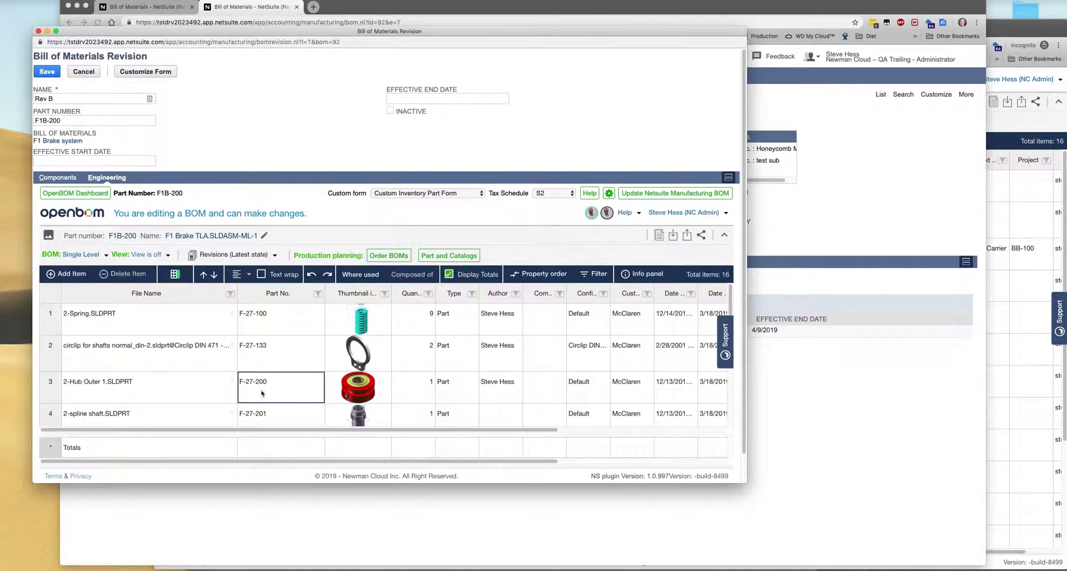
pyautogui.click(286, 356)
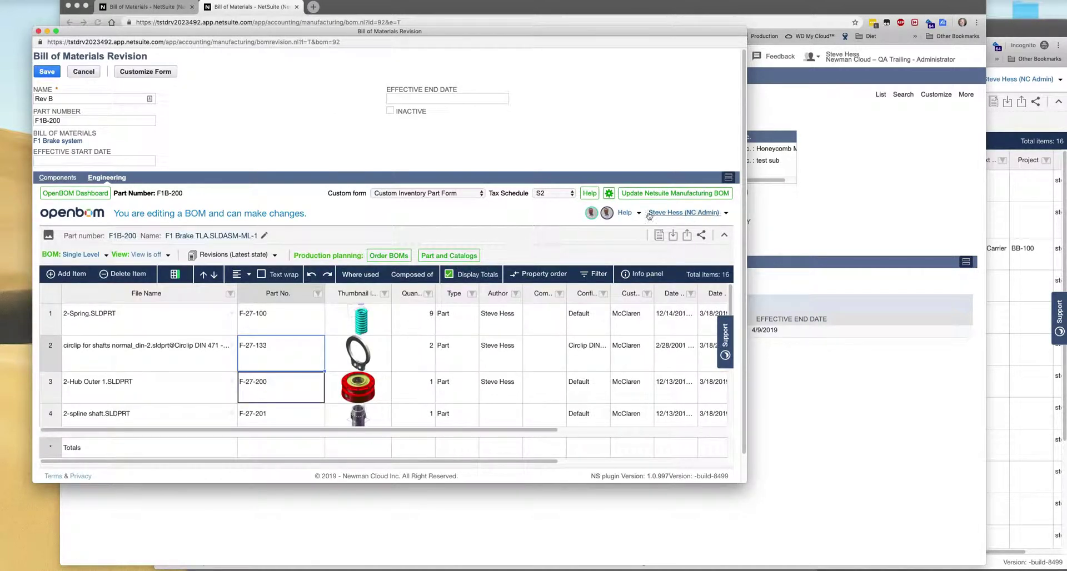
pyautogui.click(648, 195)
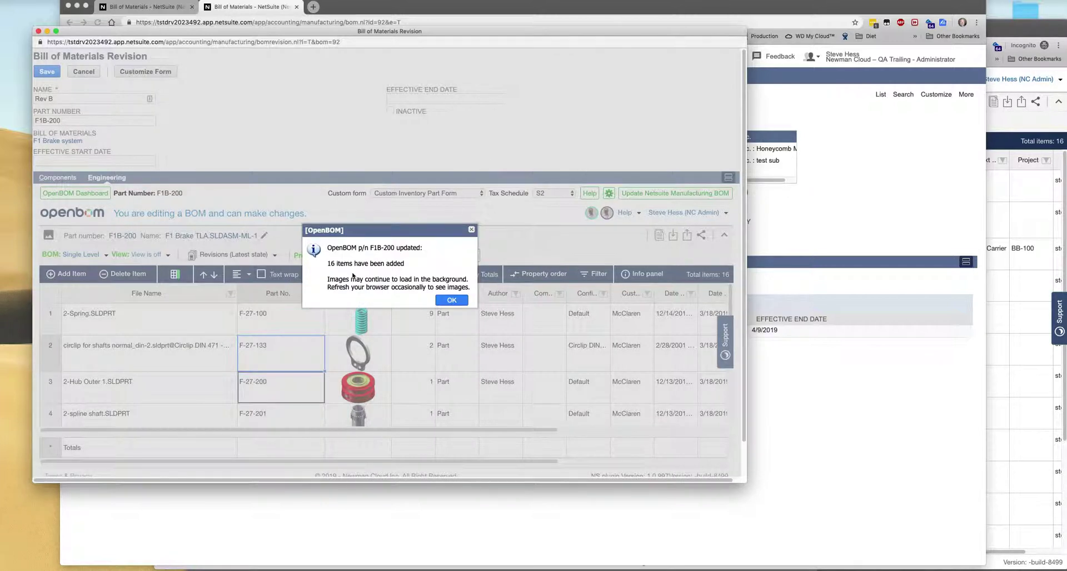
pyautogui.click(451, 300)
# - Set Rev B's effective start date to 4/10/2019 and its effective end date to 4/19/2019
pyautogui.click(86, 162)
pyautogui.click(74, 209)
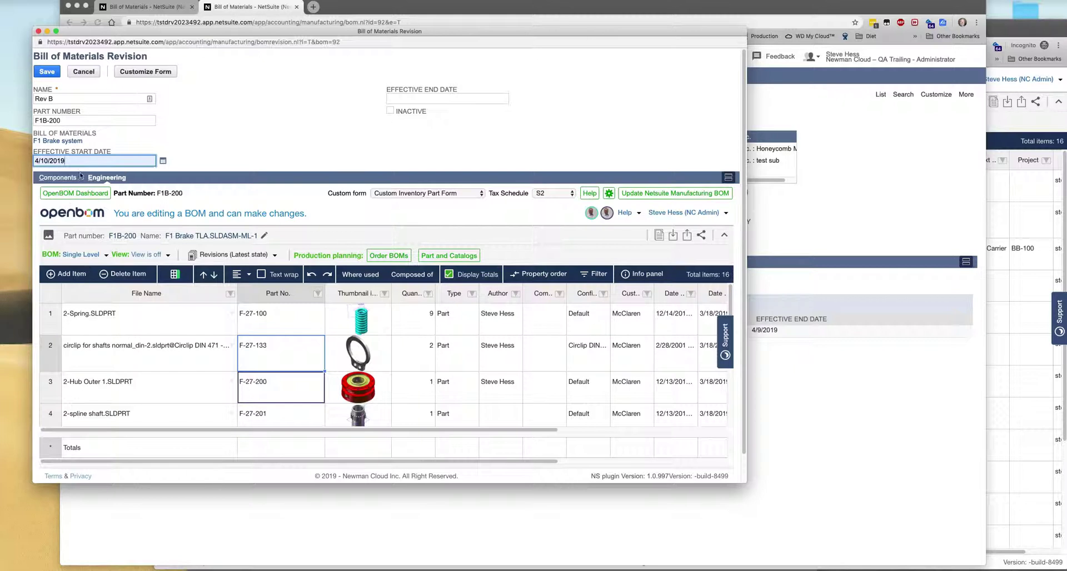
pyautogui.click(425, 100)
pyautogui.click(411, 132)
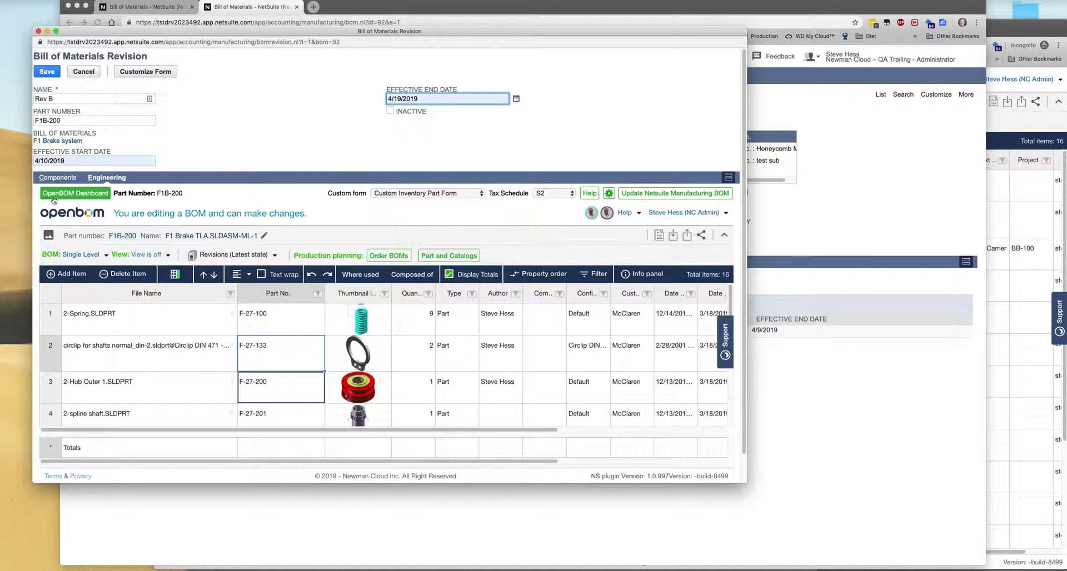
# - Display Rev B's components and open the inventory record of component F-27-133
pyautogui.click(64, 178)
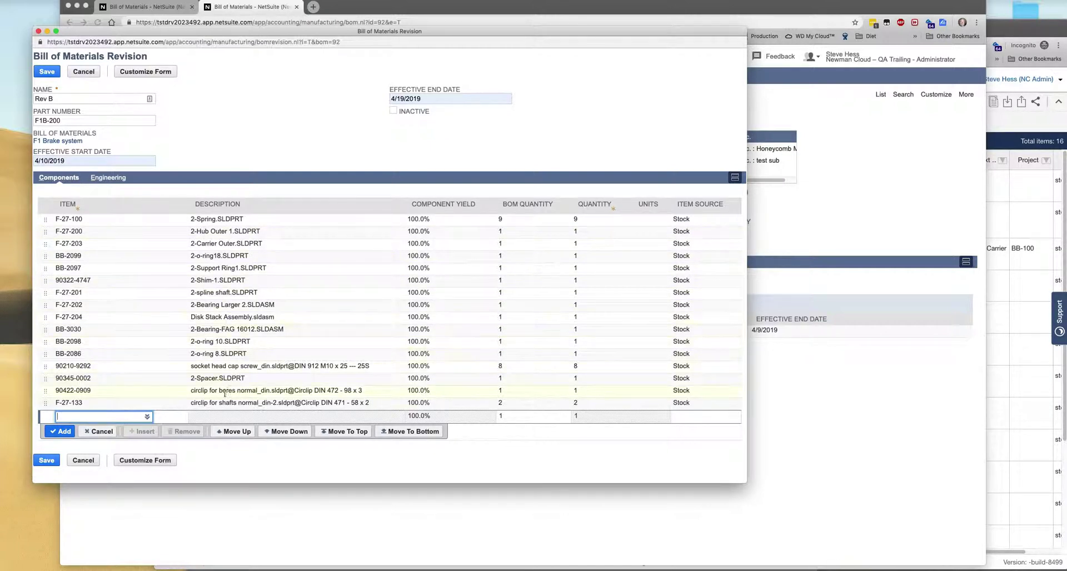
pyautogui.click(87, 403)
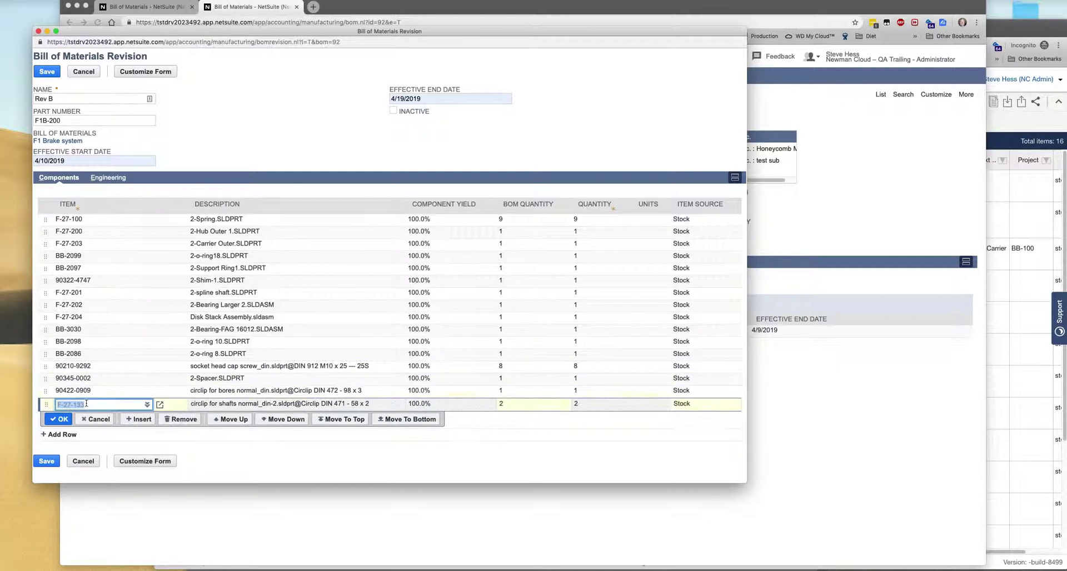
pyautogui.click(160, 404)
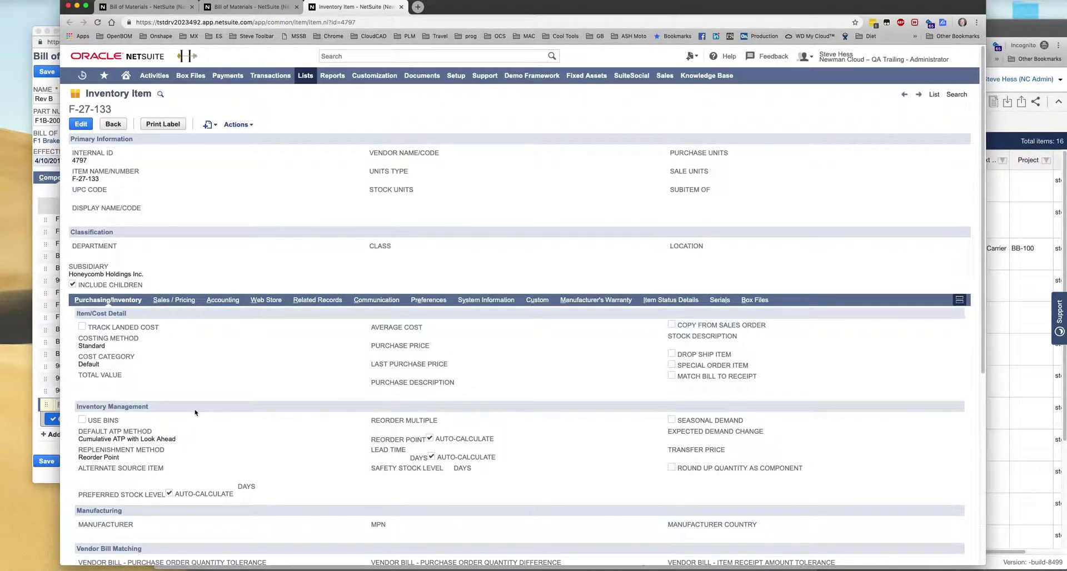
# - Save revision Rev B and reopen the F1 Brake system bill of materials for editing from the list
pyautogui.click(51, 480)
pyautogui.click(48, 462)
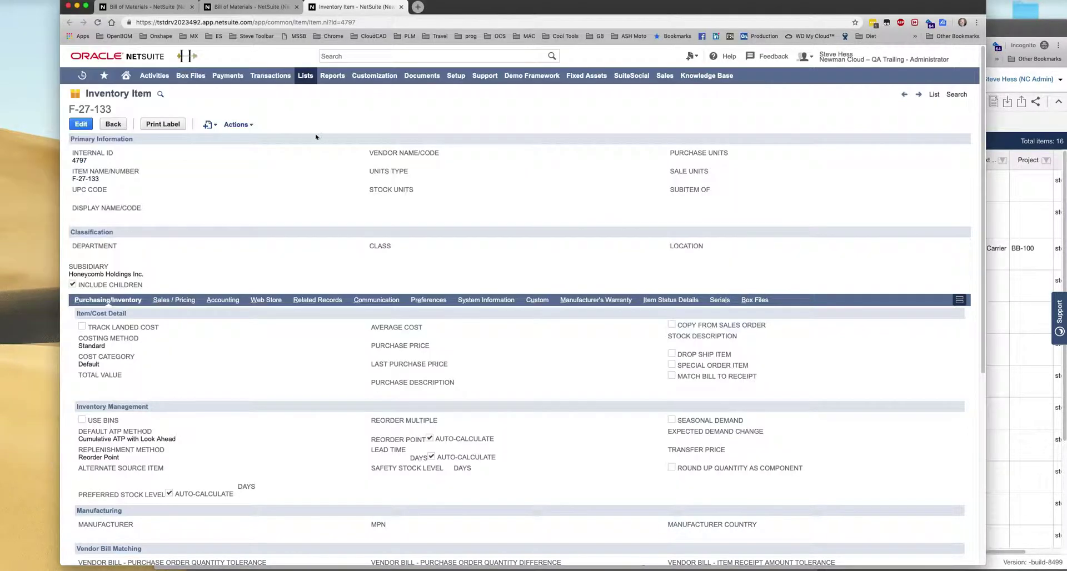
pyautogui.moveTo(422, 76)
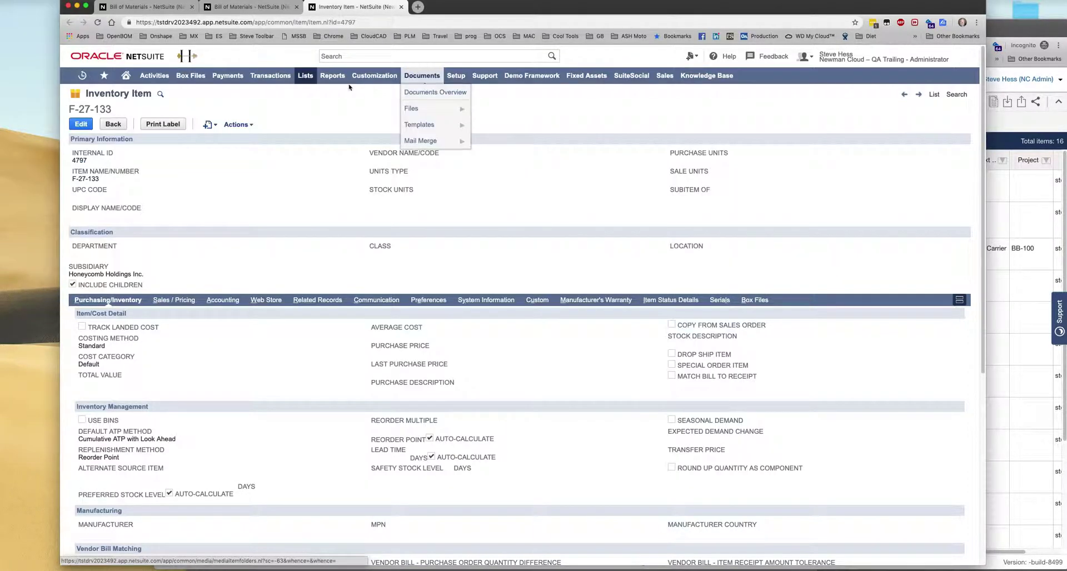
pyautogui.click(301, 77)
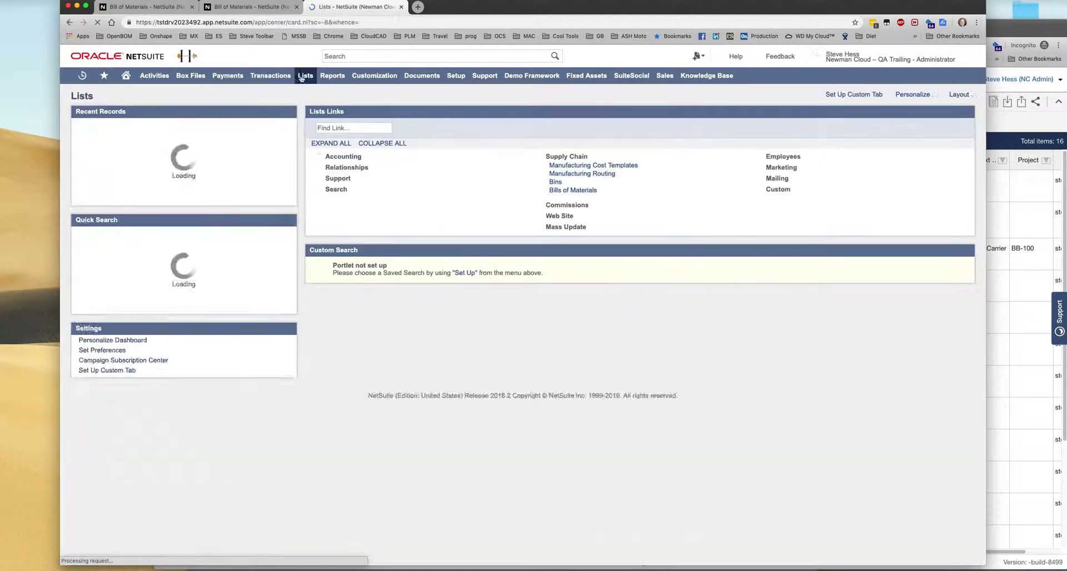
pyautogui.click(575, 190)
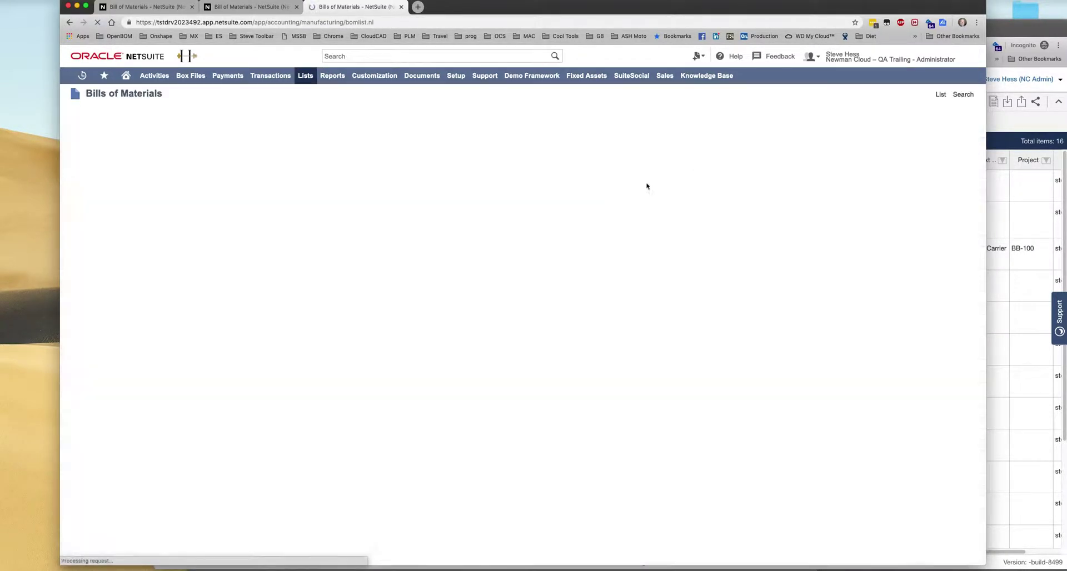
pyautogui.click(132, 537)
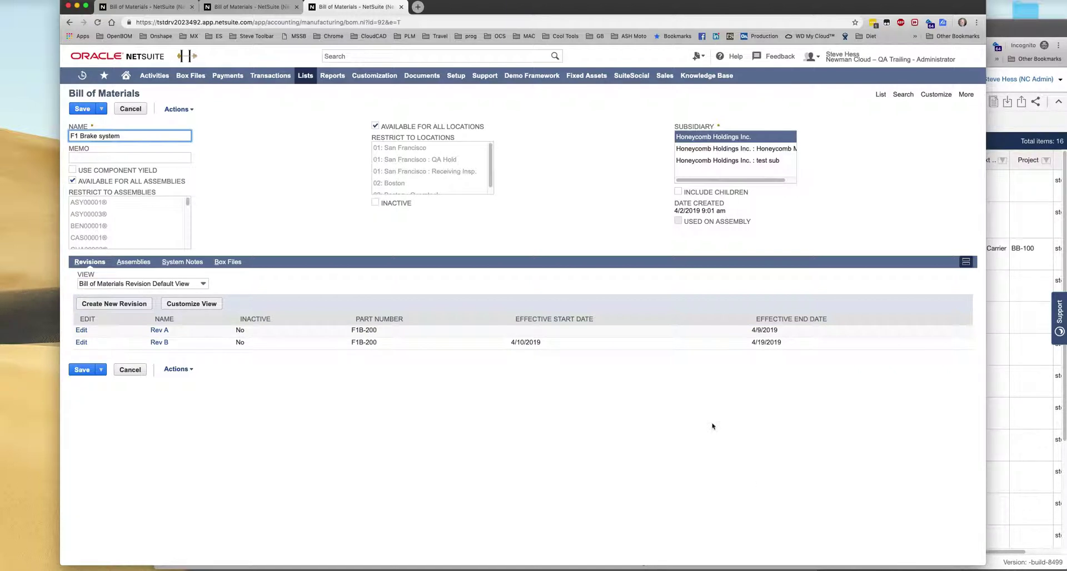
# - Switch to OpenBOM to view the F1B-200 BOM and return to the NetSuite bill of materials
pyautogui.click(1037, 409)
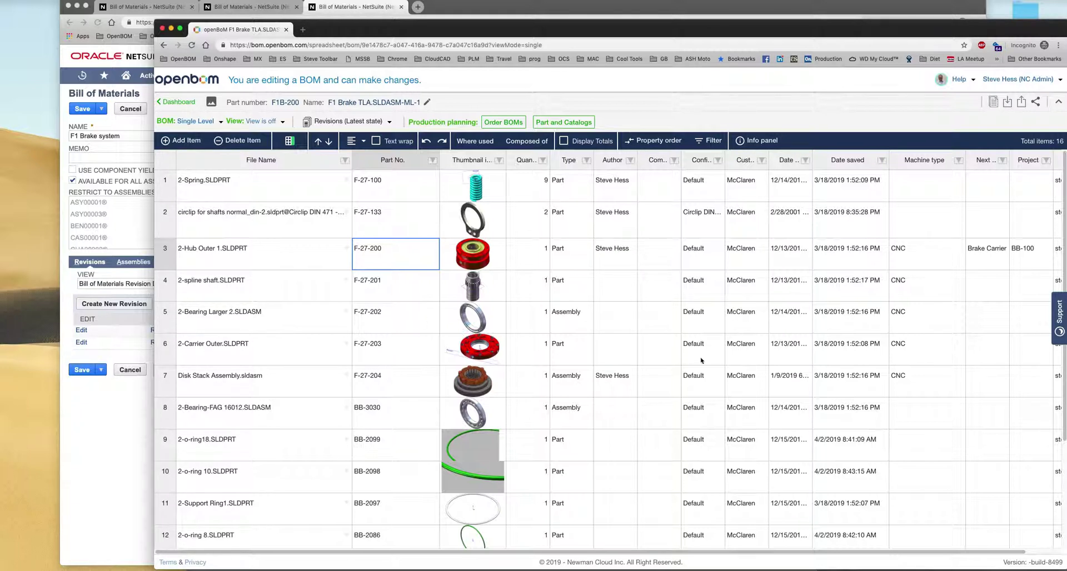
pyautogui.click(128, 458)
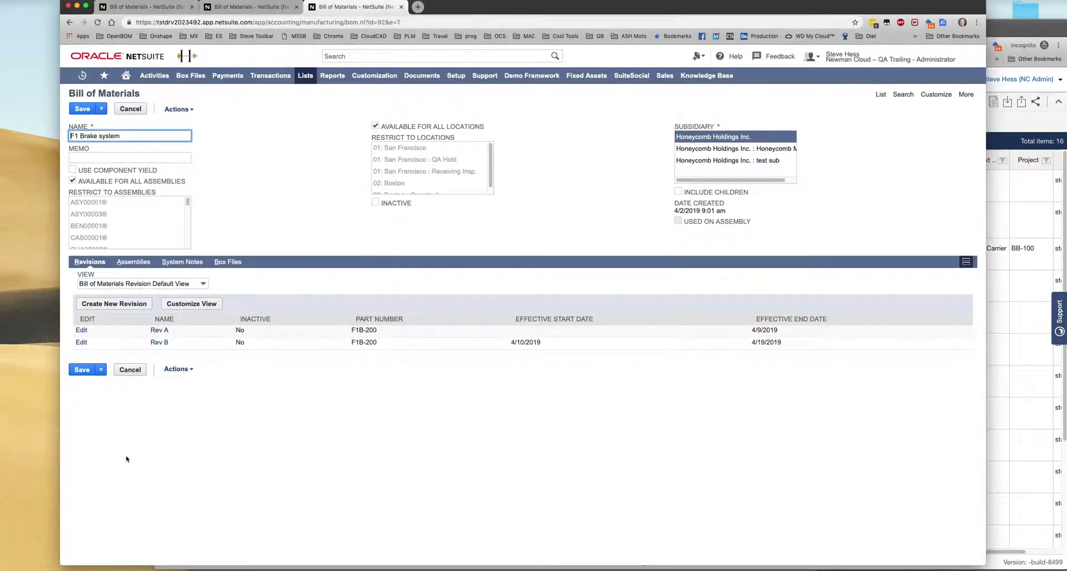